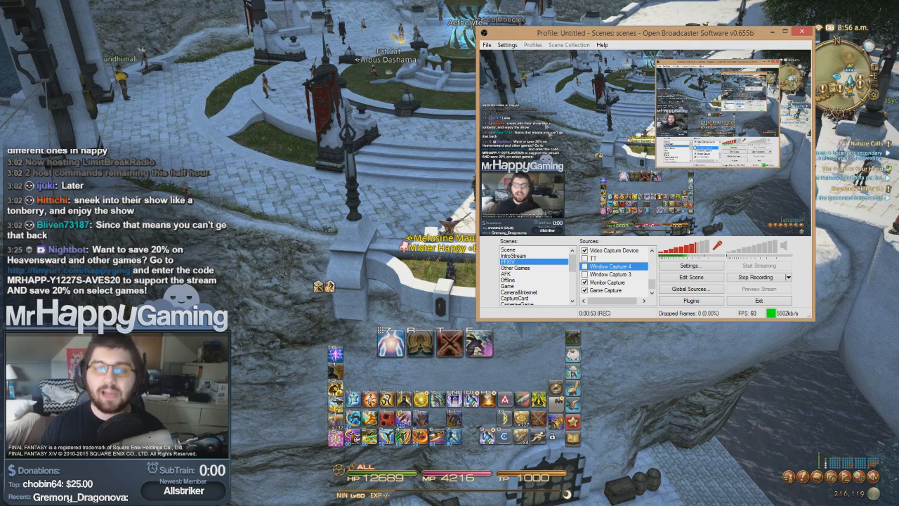
Step: Set the maximum video bitrate to 3000 kb/s in the encoding settings and save the change
click(506, 45)
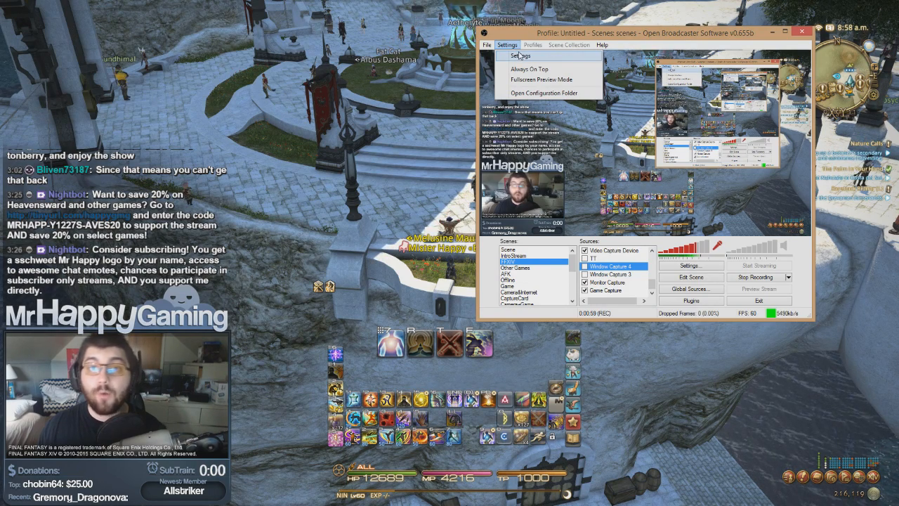
click(519, 56)
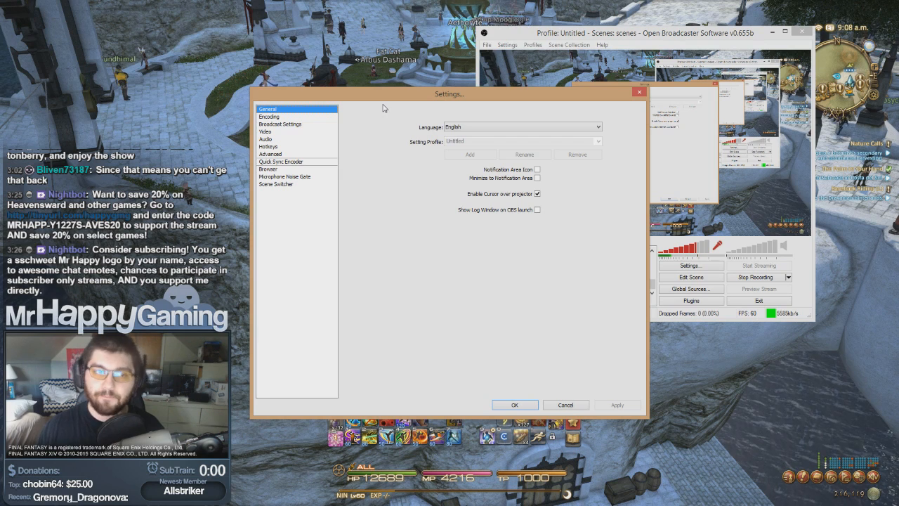
click(296, 116)
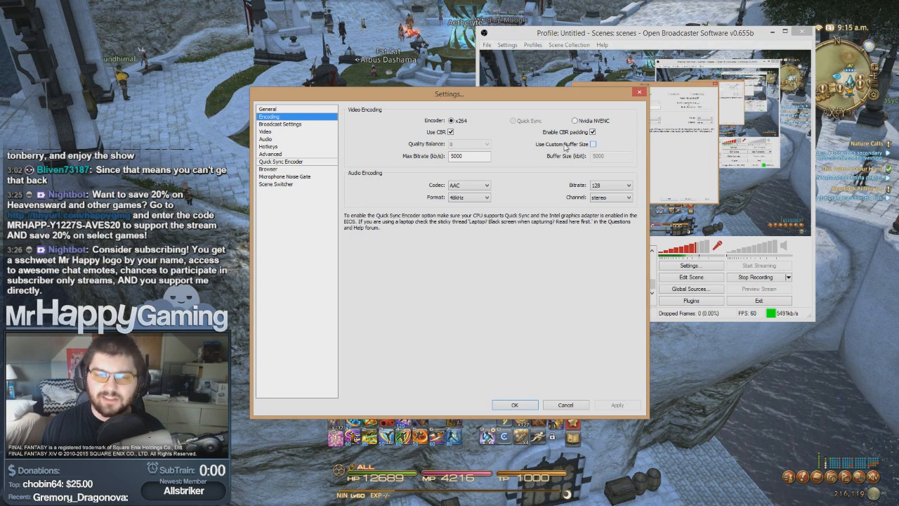
mouse_move(475, 160)
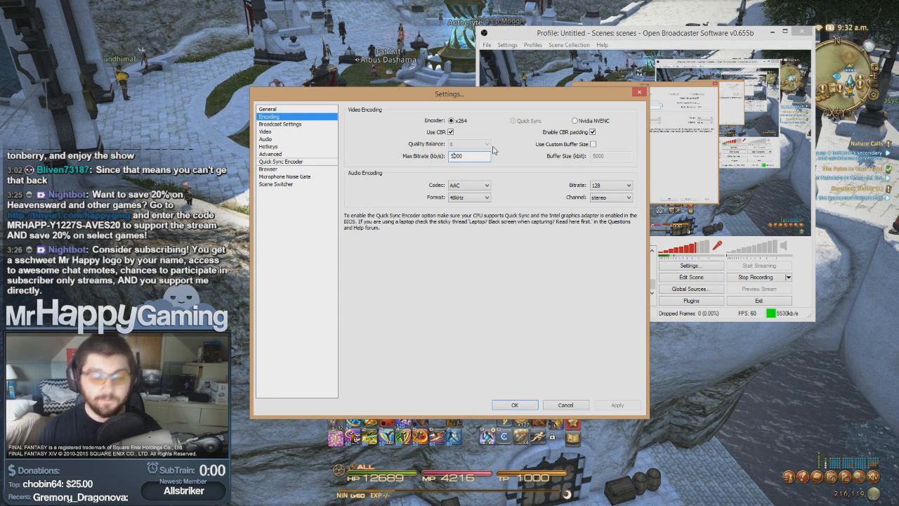
text(1)
key(BackSpace)
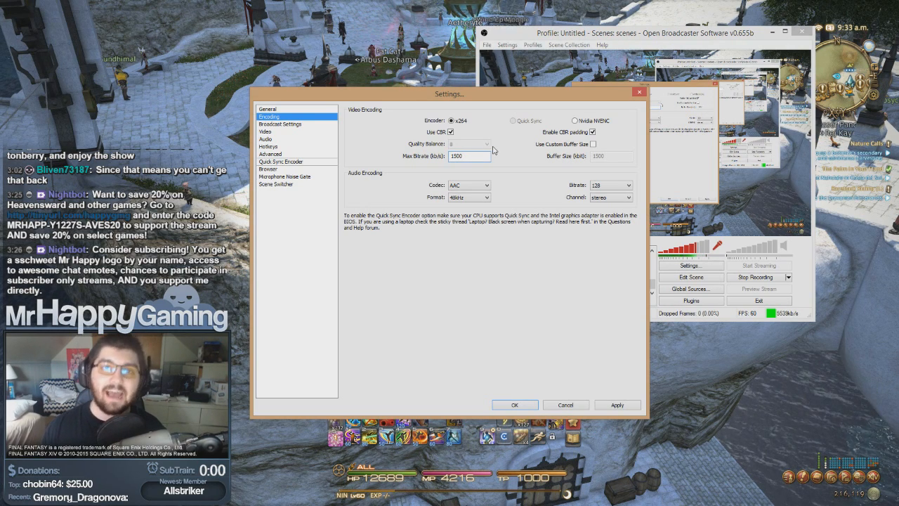
key(BackSpace)
key(BackSpace)
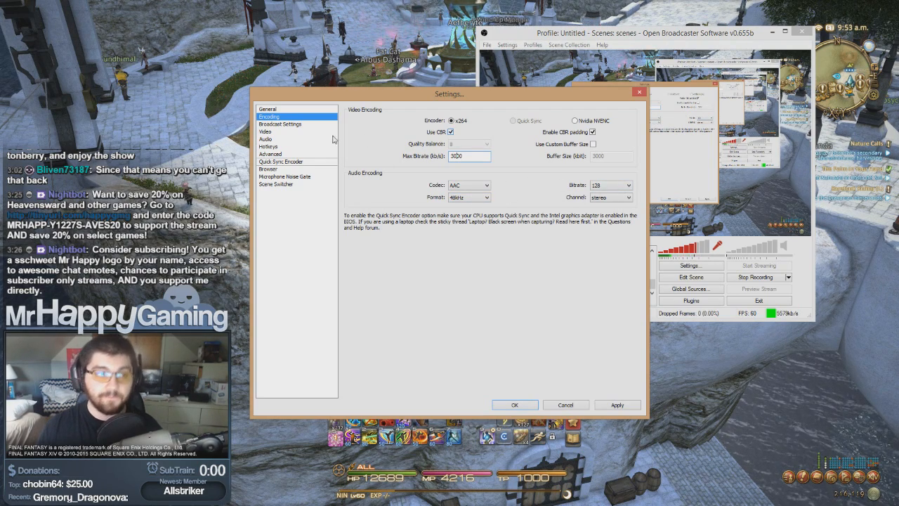
click(312, 125)
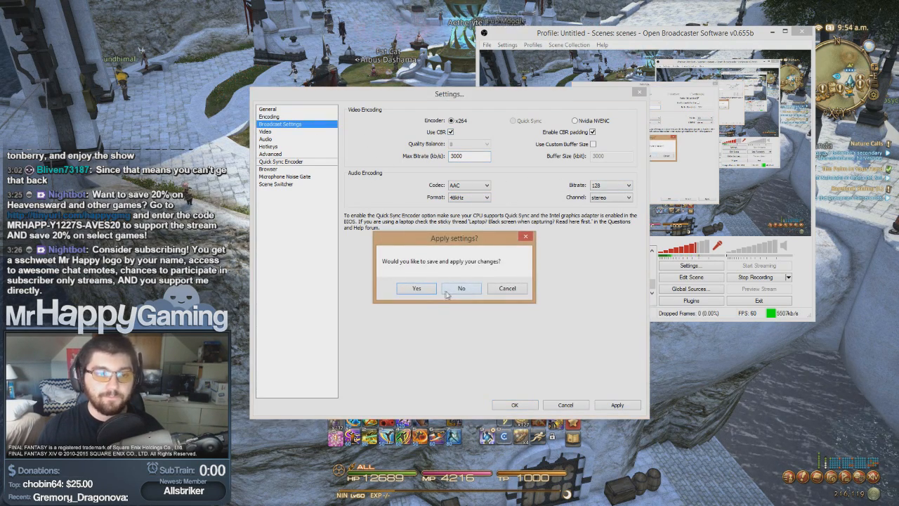
click(417, 289)
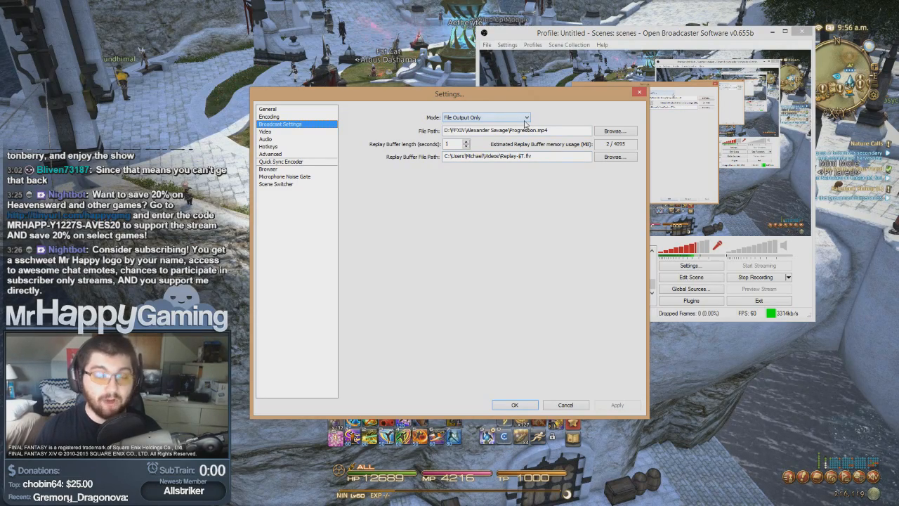
Step: Set the broadcast mode to Live Stream with the US East: Ashburn, VA server, disable continued recording after the stream stops, and save the changes
click(524, 118)
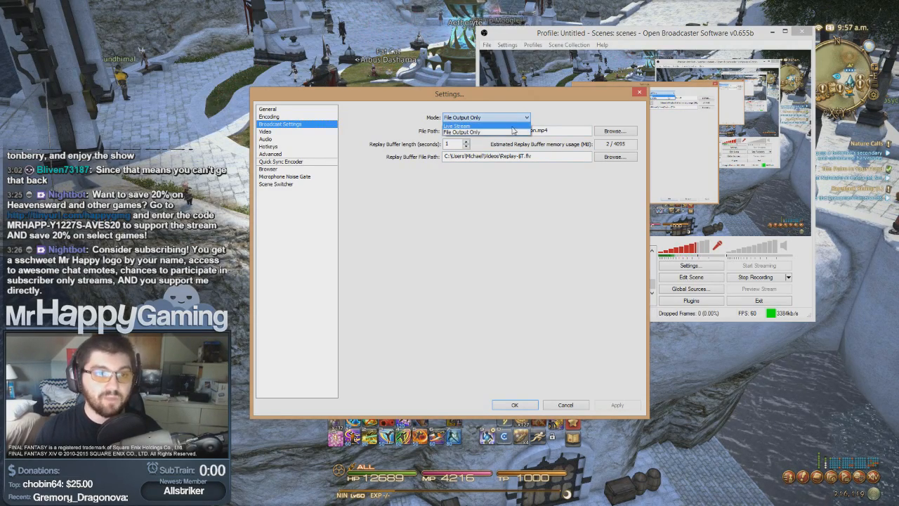
click(491, 125)
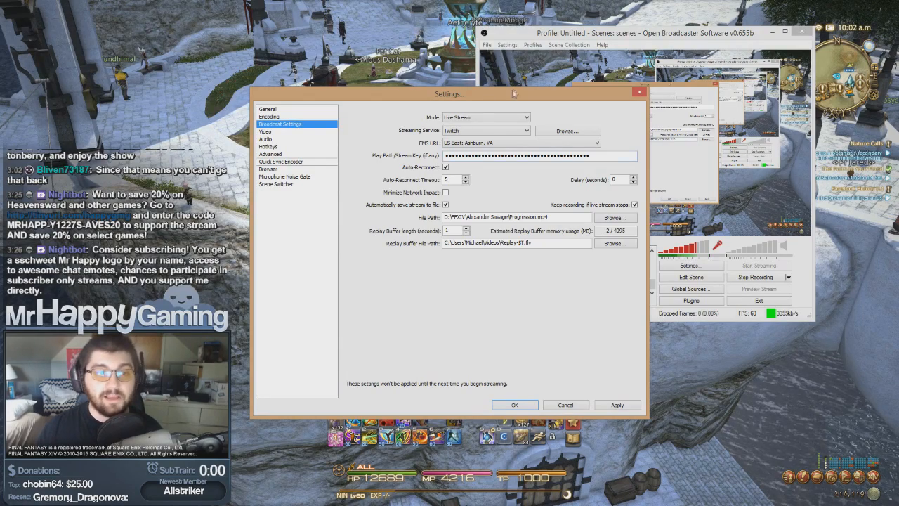
click(507, 144)
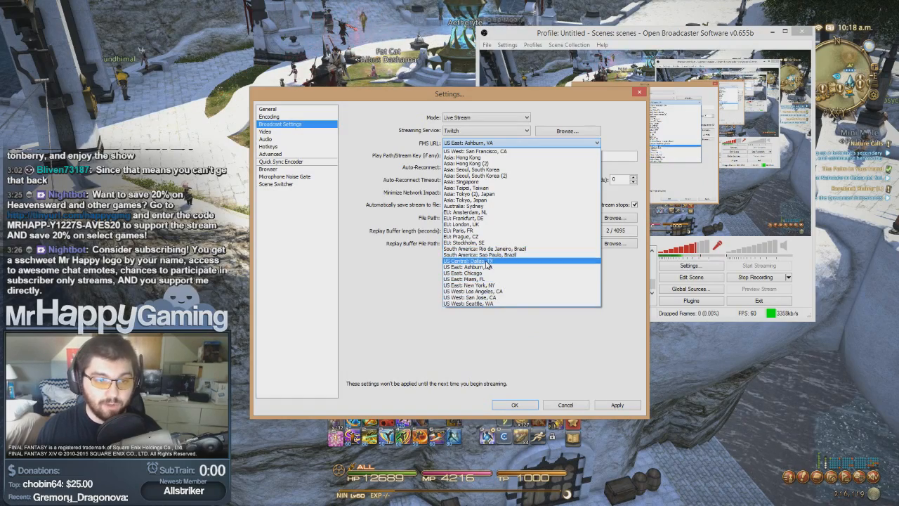
click(493, 143)
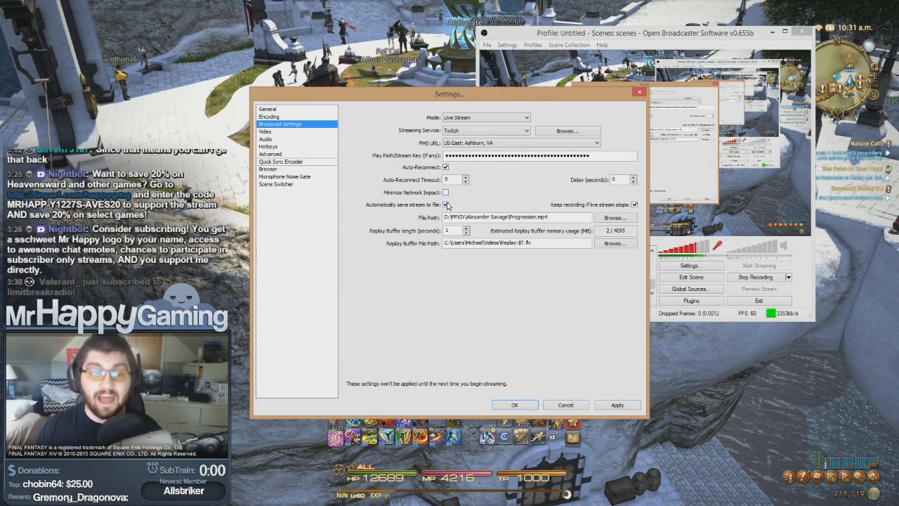
mouse_move(527, 217)
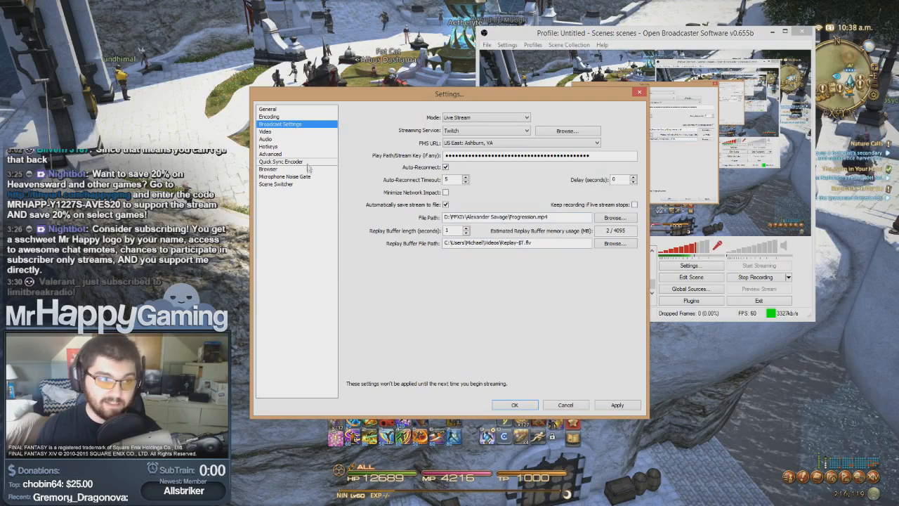
click(287, 133)
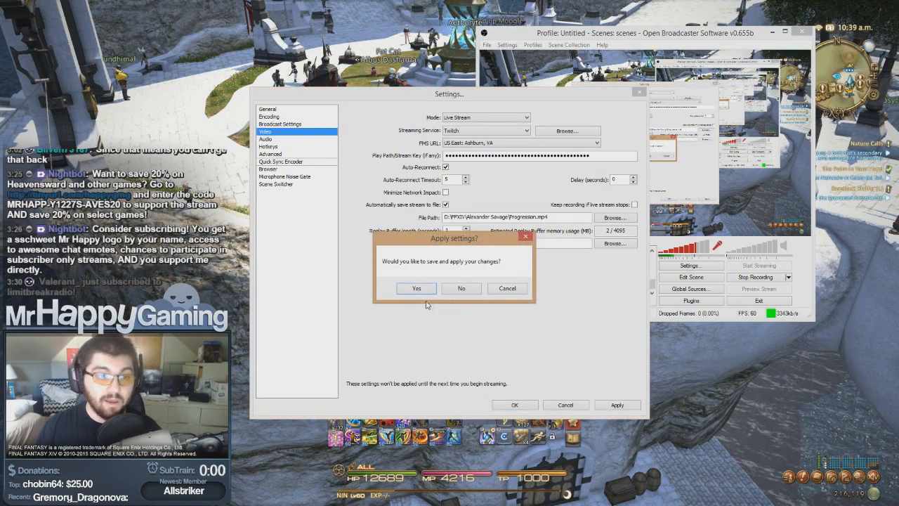
click(421, 289)
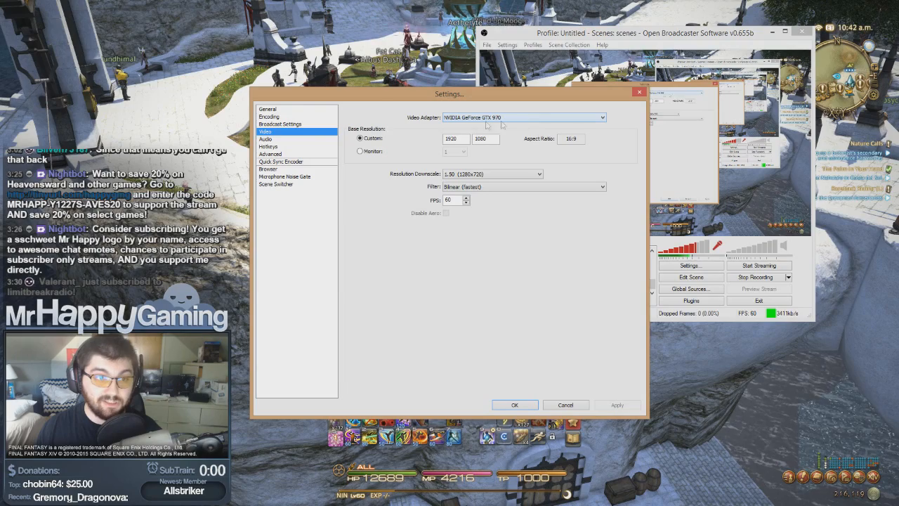
Step: Review the base resolution in the video settings and the available desktop audio and microphone devices in the audio settings
click(456, 138)
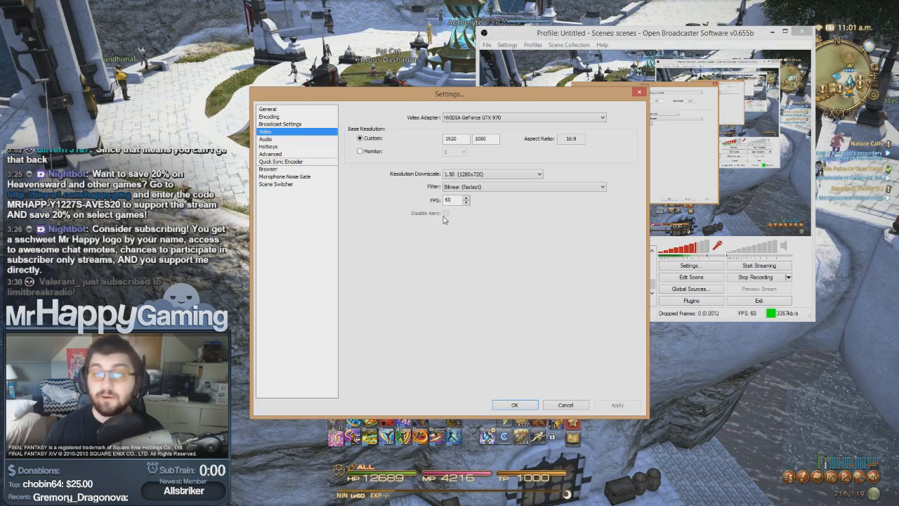
click(304, 146)
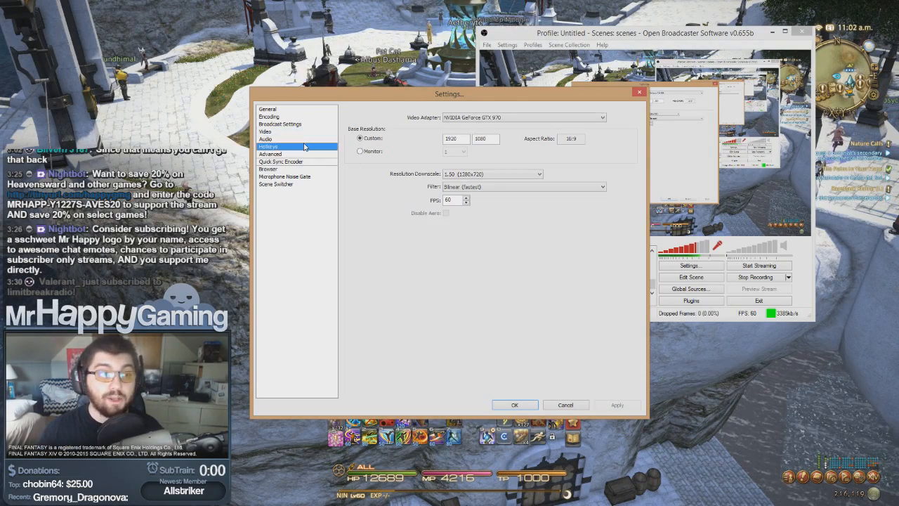
click(302, 141)
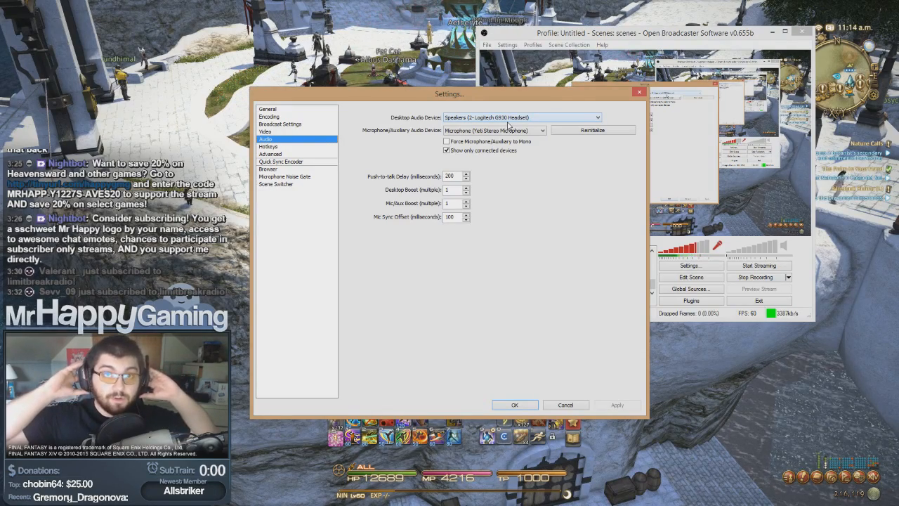
click(508, 119)
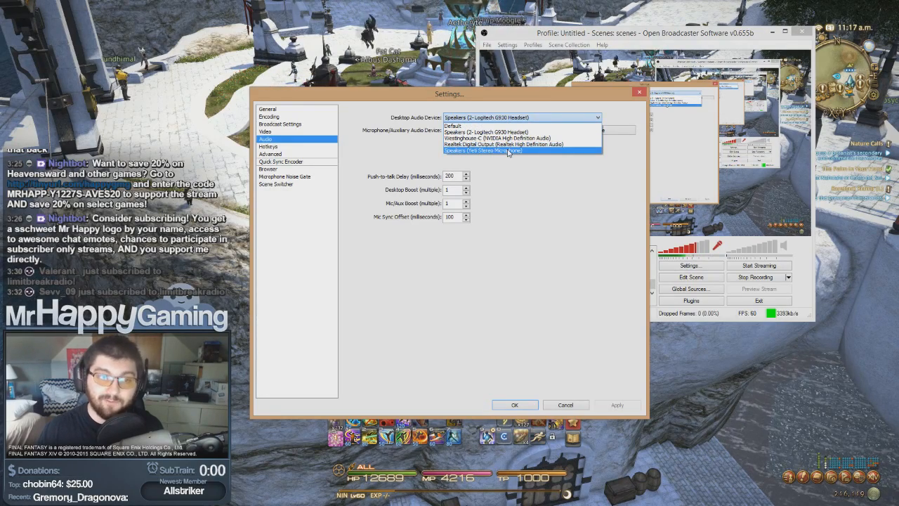
click(524, 120)
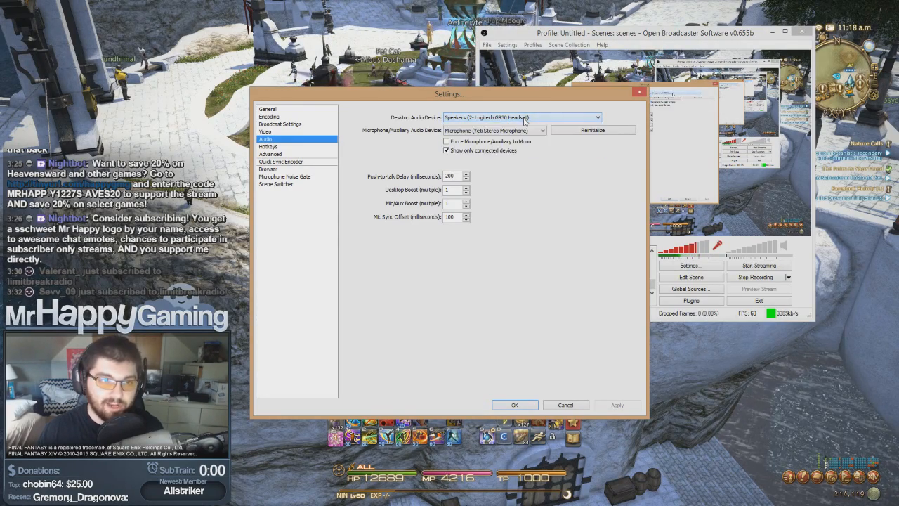
click(510, 131)
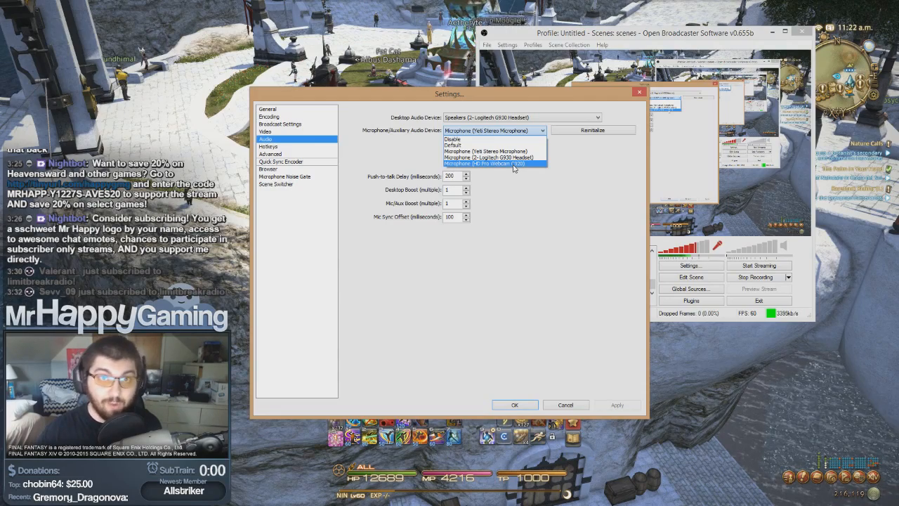
click(580, 184)
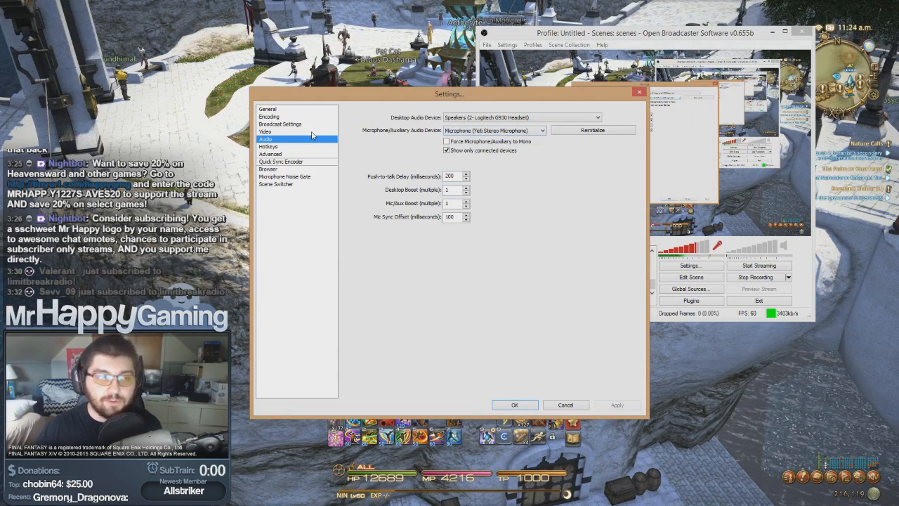
Step: Set desktop audio to Speakers (2- Logitech G930 Headset) and the microphone to Microphone (Yeti Stereo Microphone), and apply the audio settings
click(519, 131)
click(512, 158)
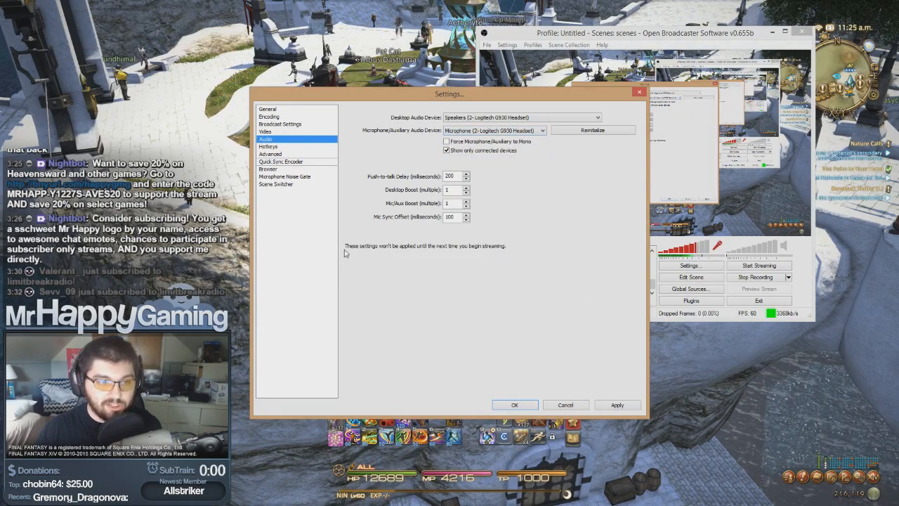
click(513, 118)
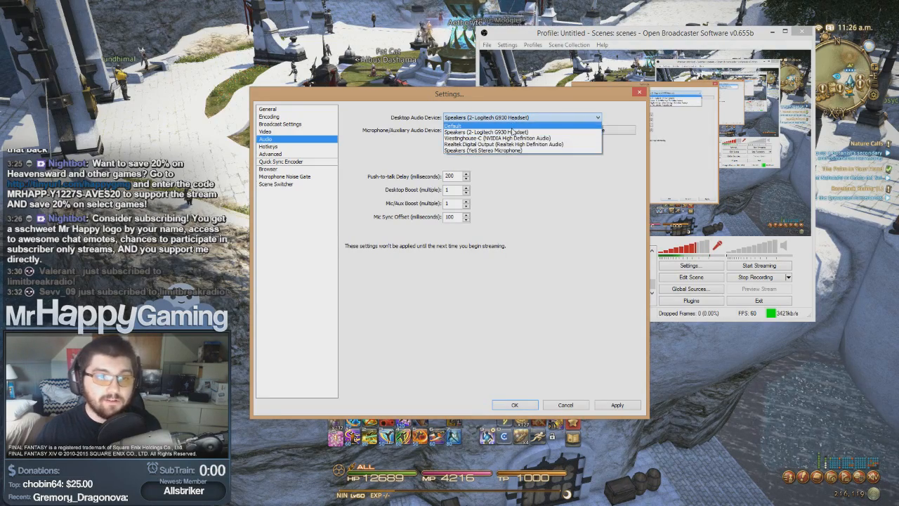
click(516, 131)
click(517, 130)
click(512, 153)
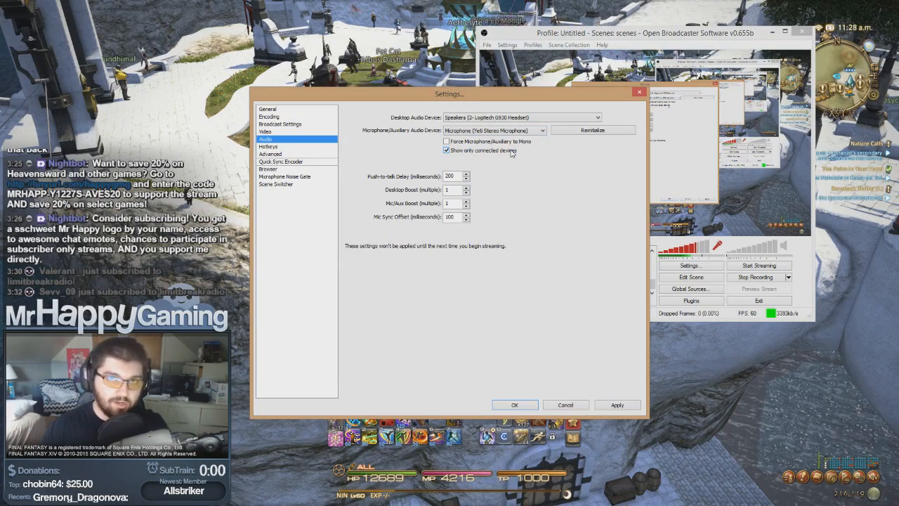
click(617, 404)
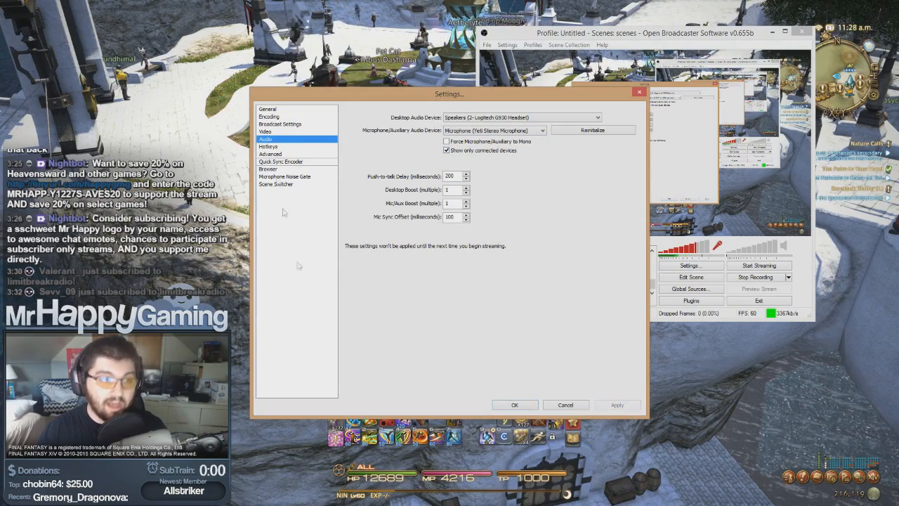
Step: Review the hotkey settings and select veryfast as the x264 CPU preset in the advanced settings
click(283, 148)
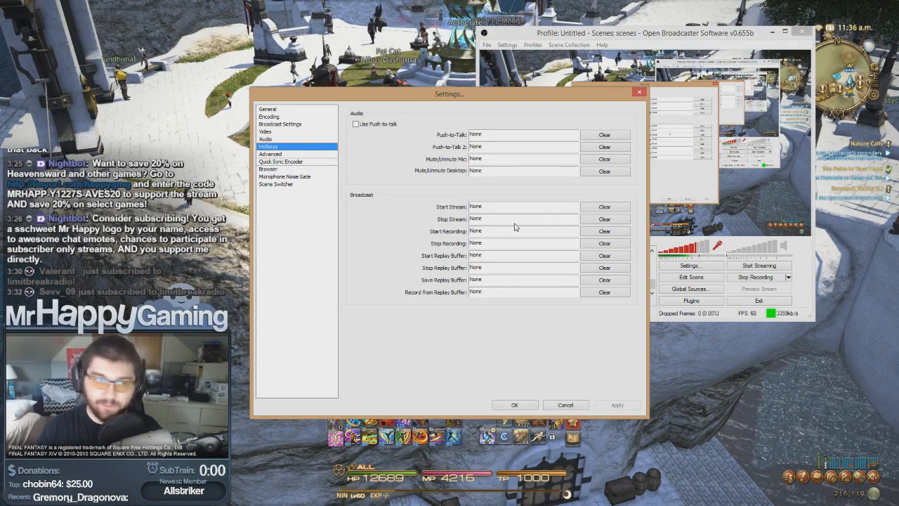
click(306, 155)
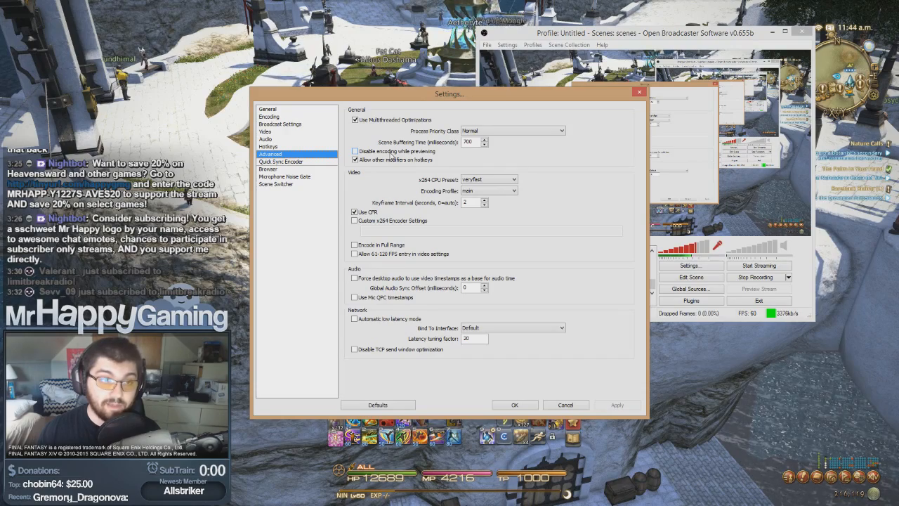
mouse_move(503, 182)
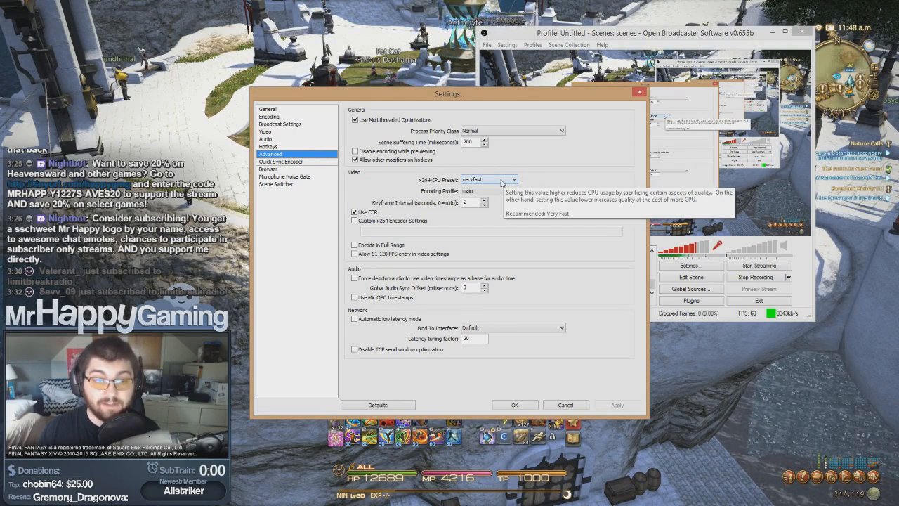
click(502, 182)
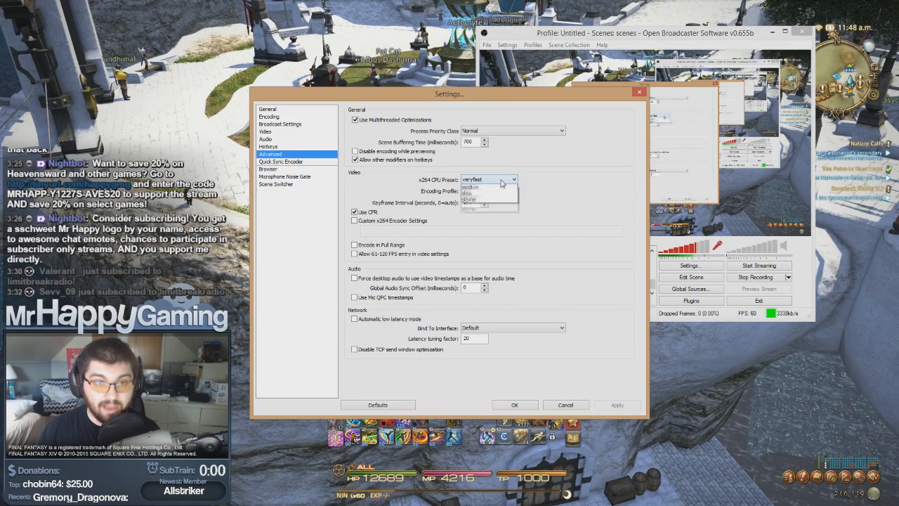
click(501, 182)
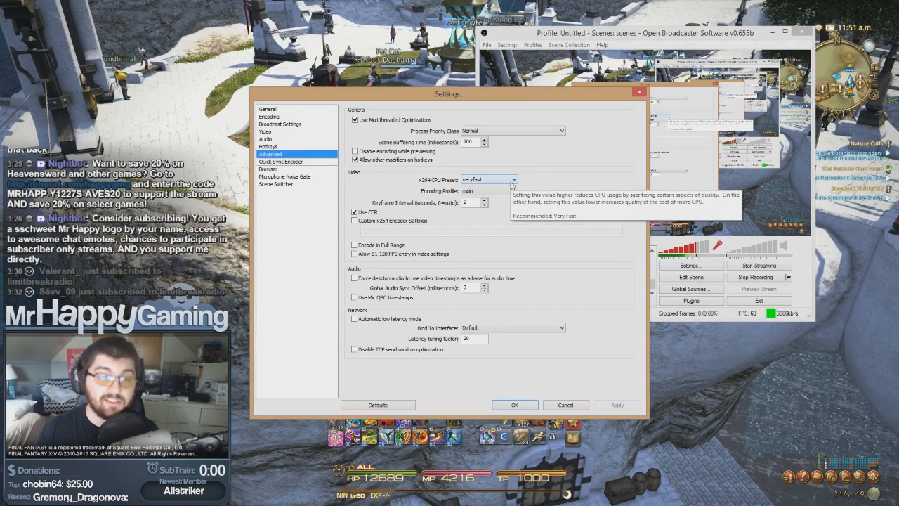
click(512, 181)
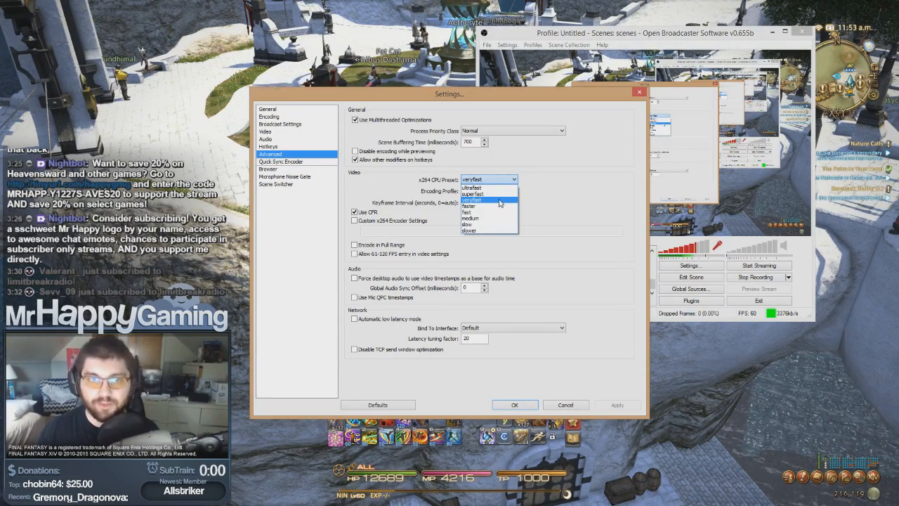
click(499, 200)
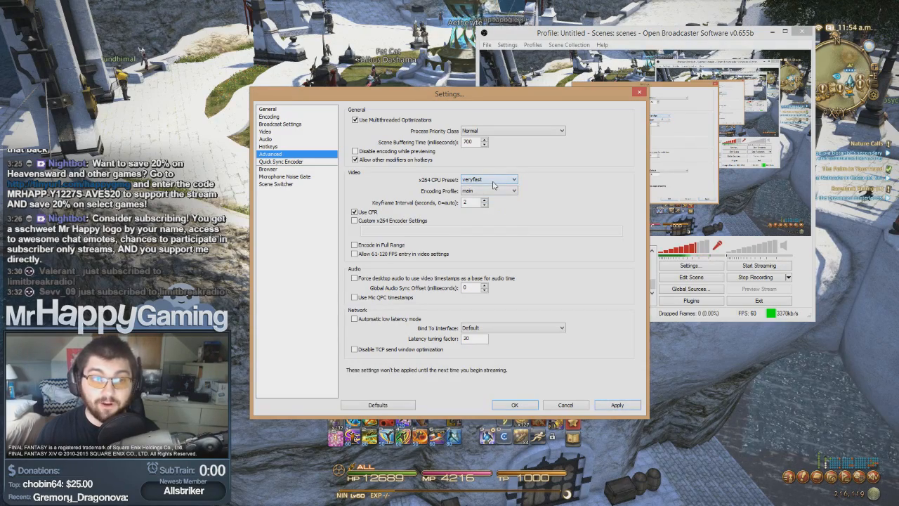
click(493, 181)
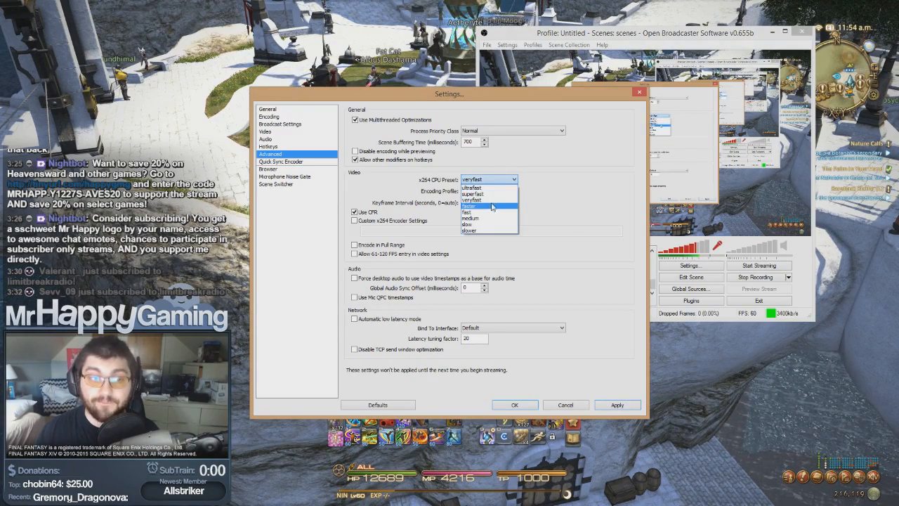
click(498, 200)
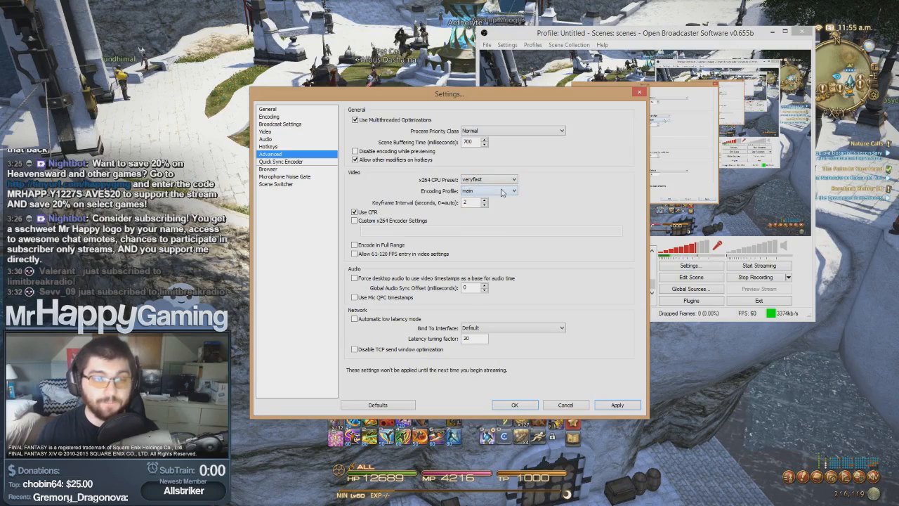
Step: Set the x264 CPU preset to veryfast and the encoding profile to main in the advanced settings
click(508, 182)
click(491, 185)
click(492, 182)
click(572, 171)
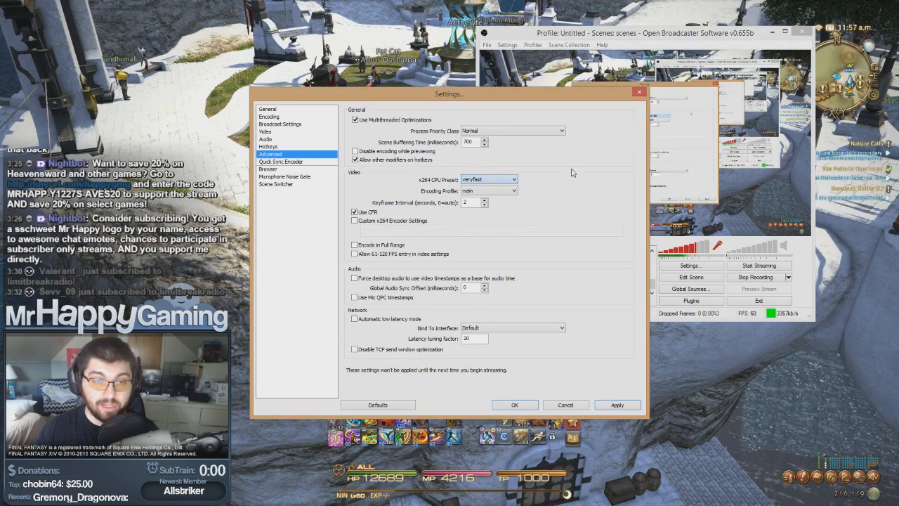
click(510, 191)
click(508, 195)
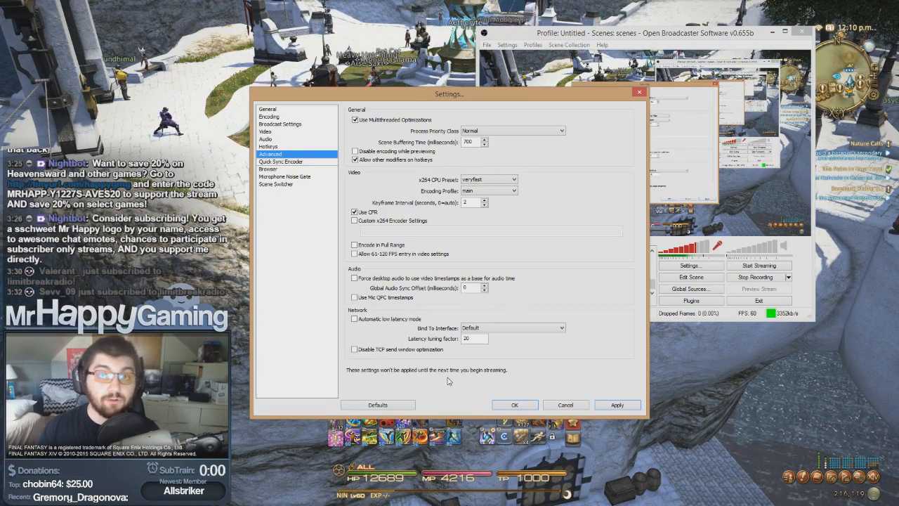
Step: Save the advanced settings, review the Quick Sync Encoder and Scene Switcher settings, and close the settings
click(304, 162)
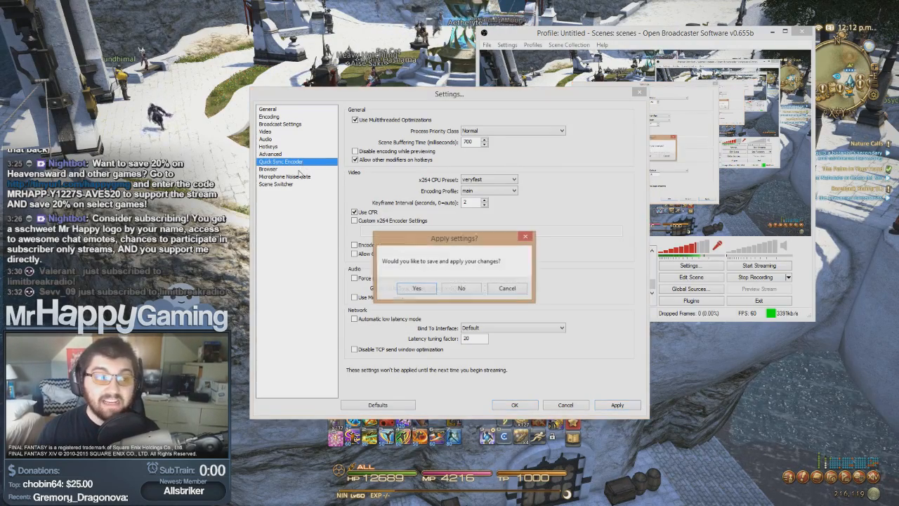
click(425, 292)
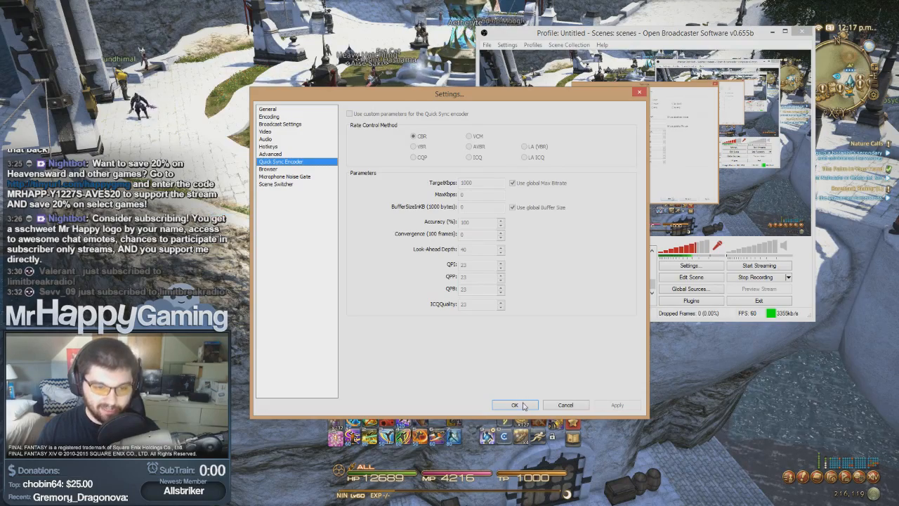
click(277, 184)
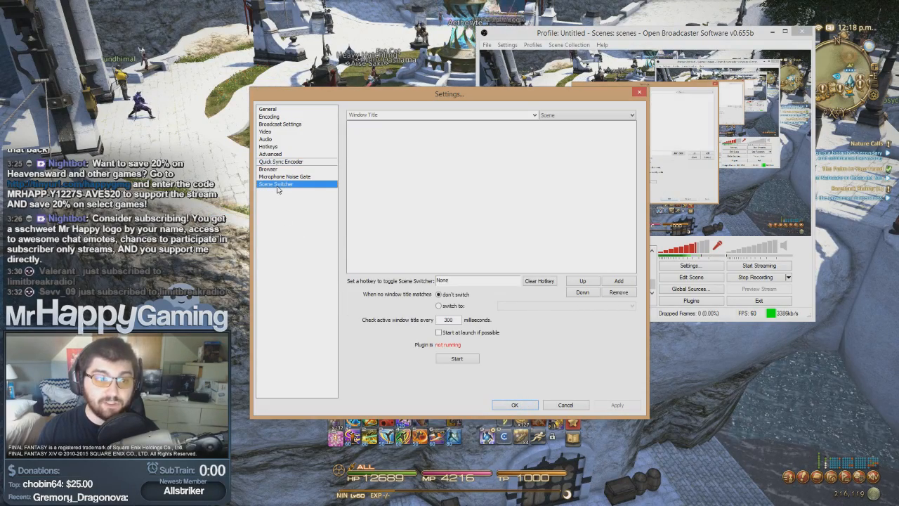
click(516, 405)
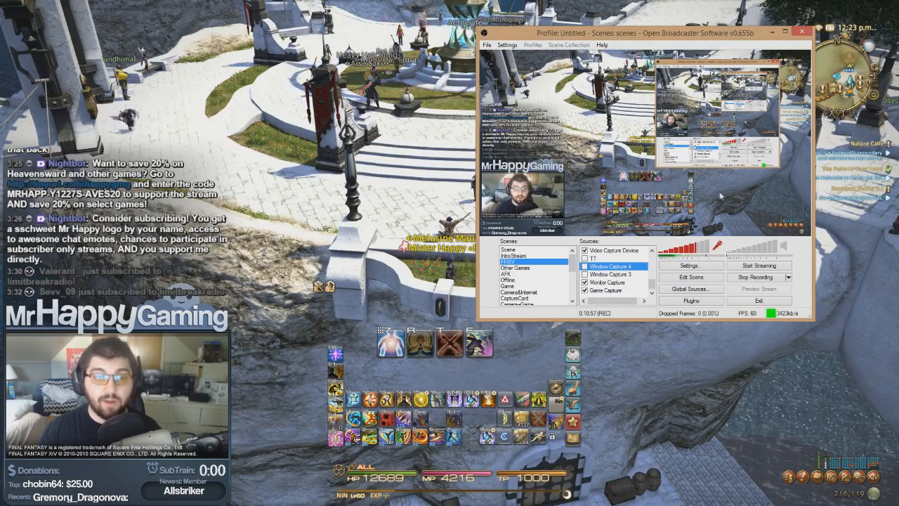
Step: Examine the full list of sources in the FFXIV scene, including the capture, image and text sources
scroll(611, 261, down, 3)
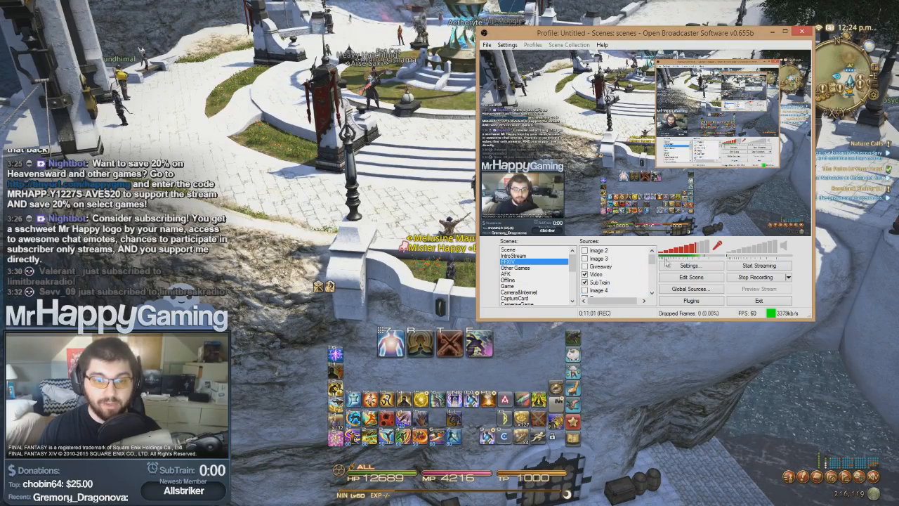
scroll(613, 263, up, 3)
click(612, 259)
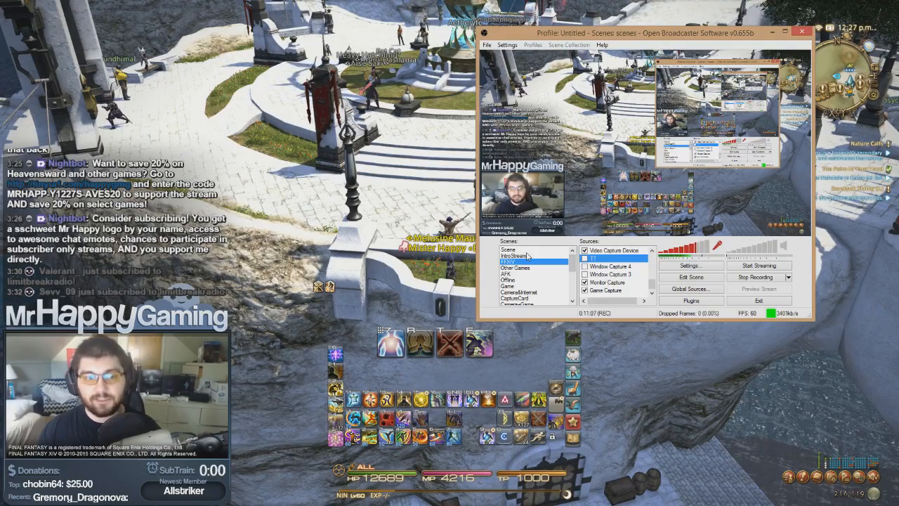
key(Up)
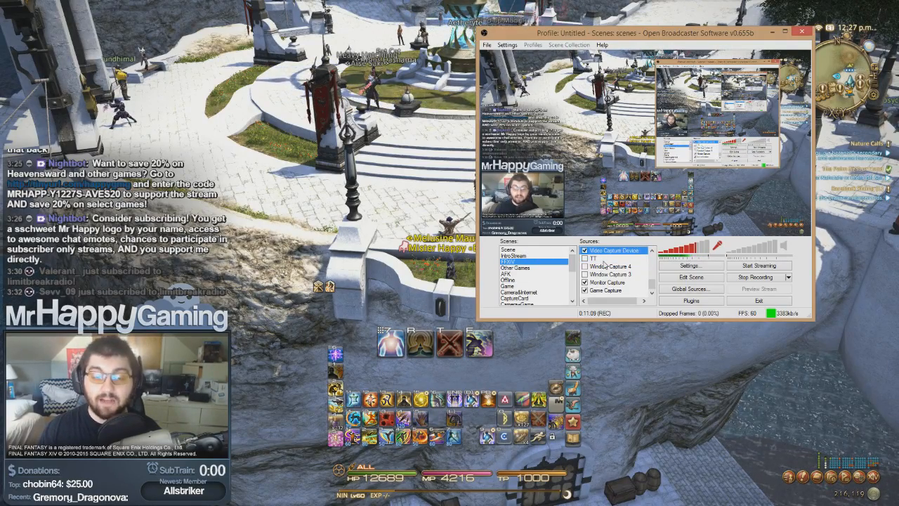
click(538, 250)
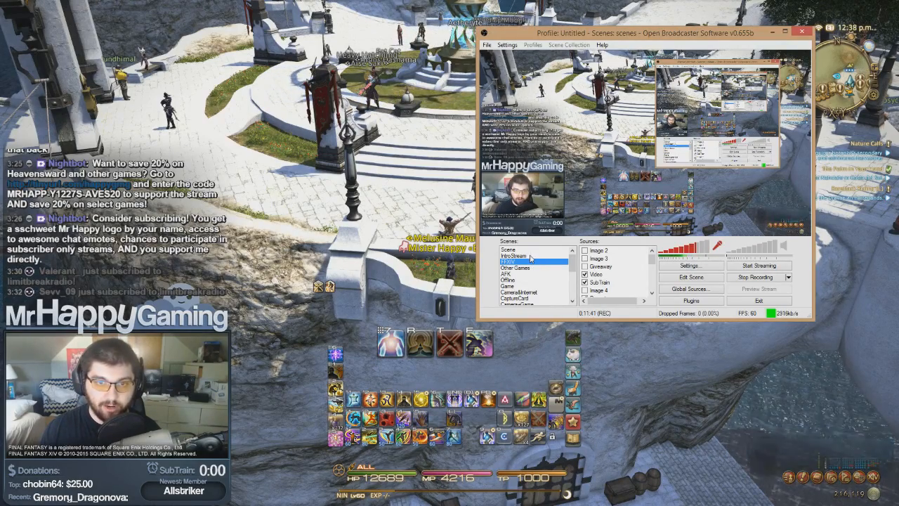
click(608, 266)
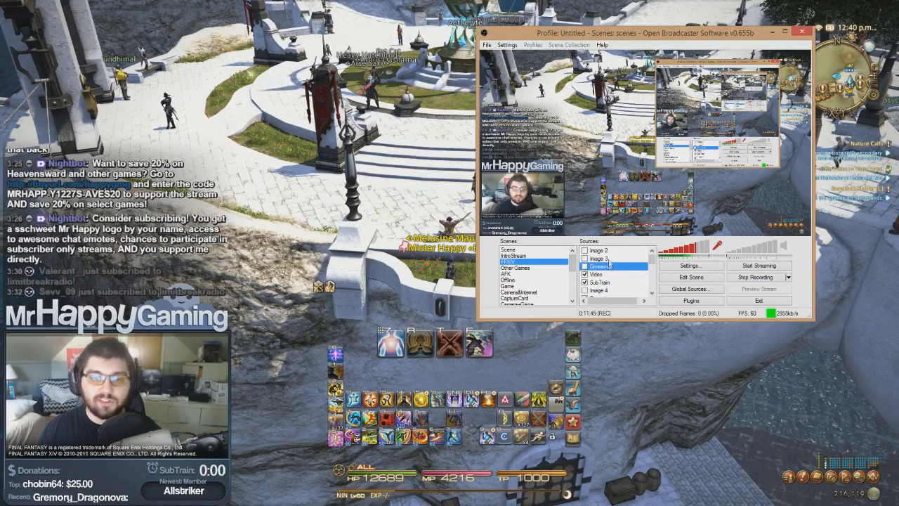
click(608, 252)
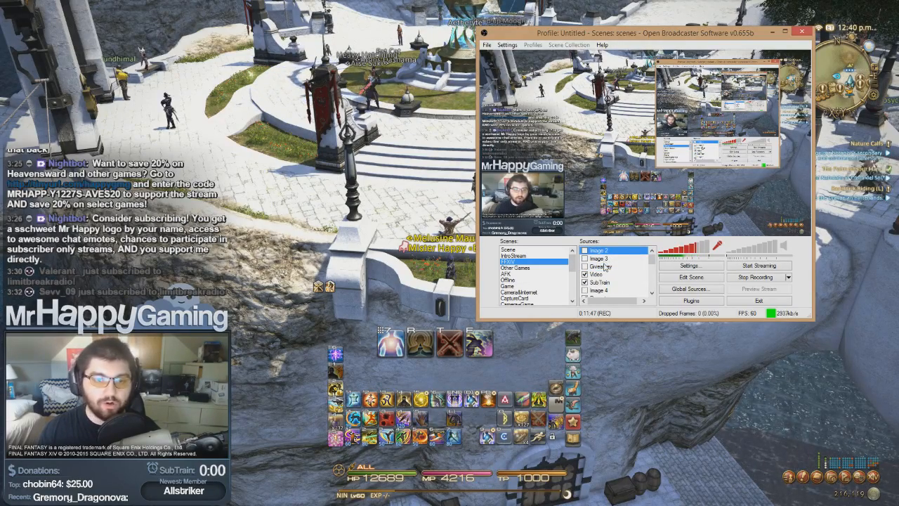
scroll(604, 267, down, 5)
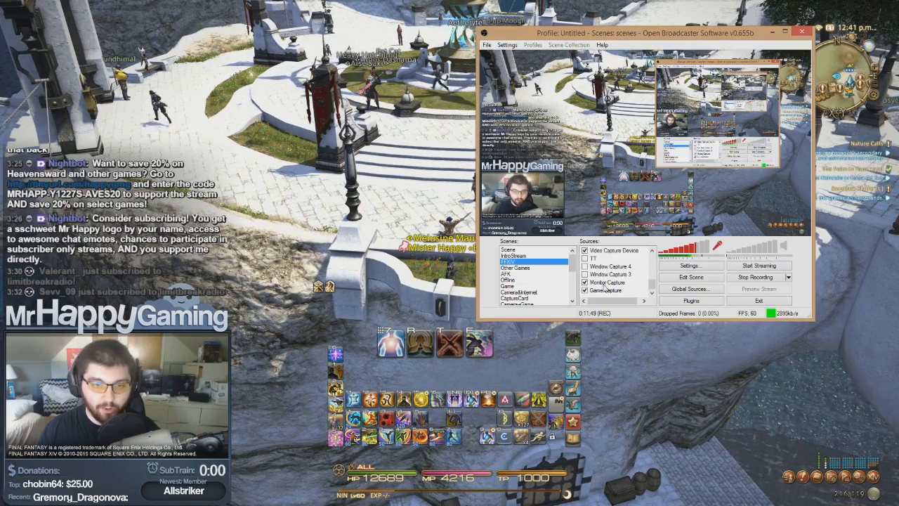
scroll(611, 277, up, 2)
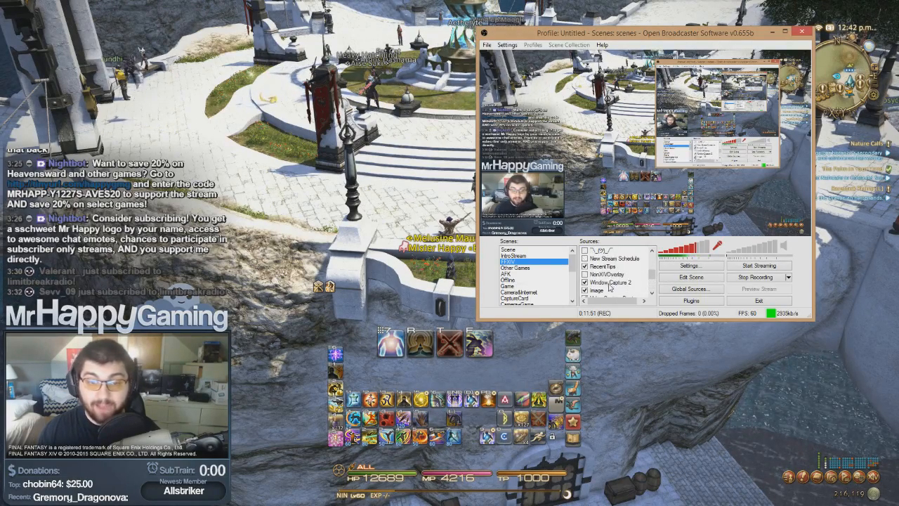
scroll(612, 274, up, 3)
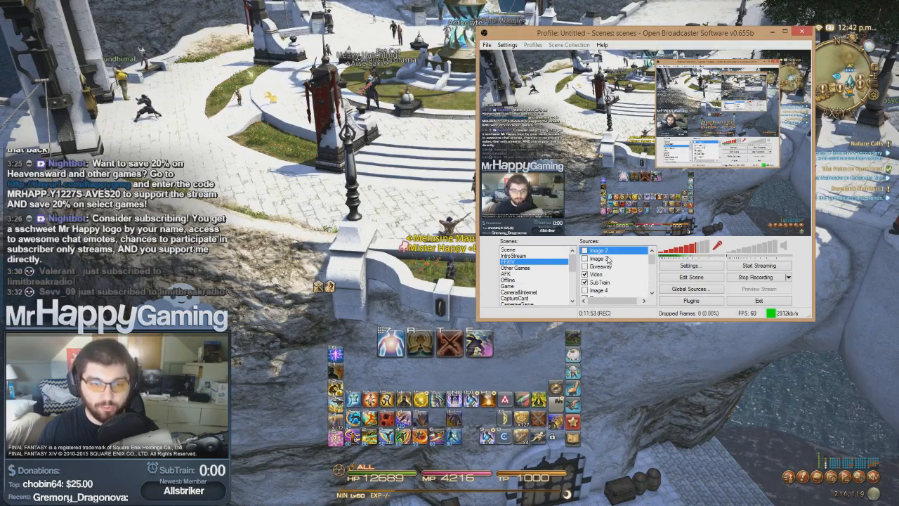
Step: Review the Video source's properties, including its size, audio output and playlist, and accept them unchanged
scroll(610, 263, down, 3)
click(601, 252)
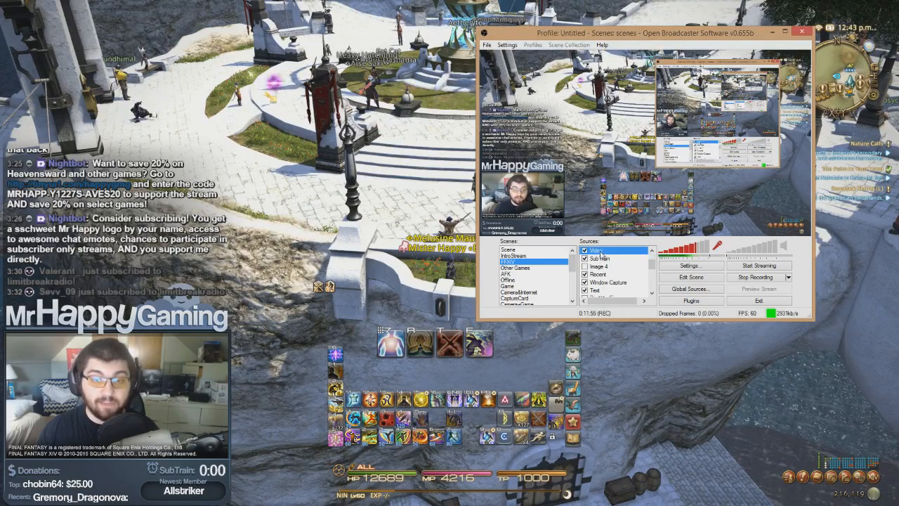
right_click(601, 254)
click(628, 315)
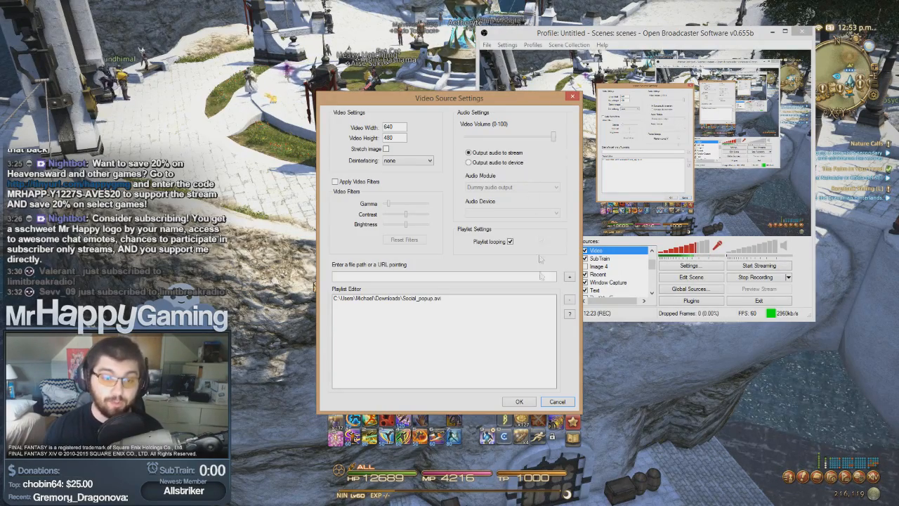
click(529, 404)
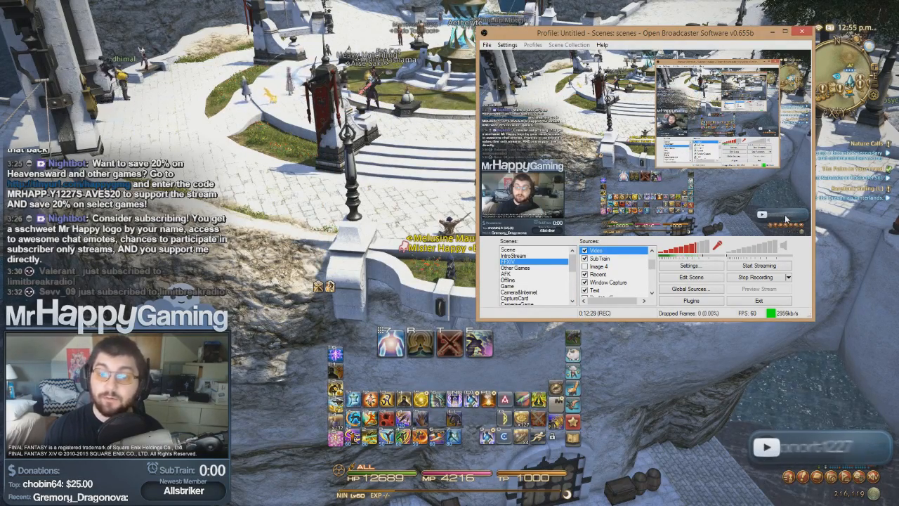
Step: Examine the SubTrain, Recent and Text sources of the FFXIV scene and the actions available for SubTrain
right_click(614, 260)
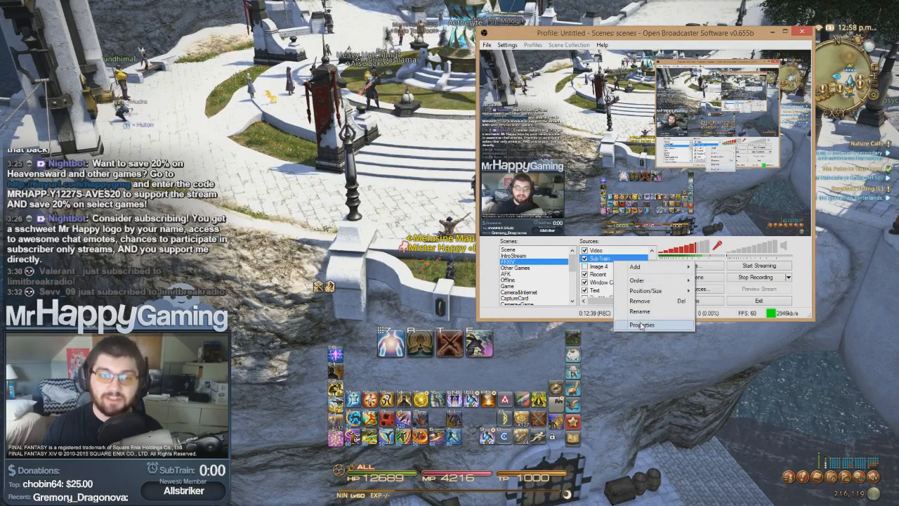
click(602, 274)
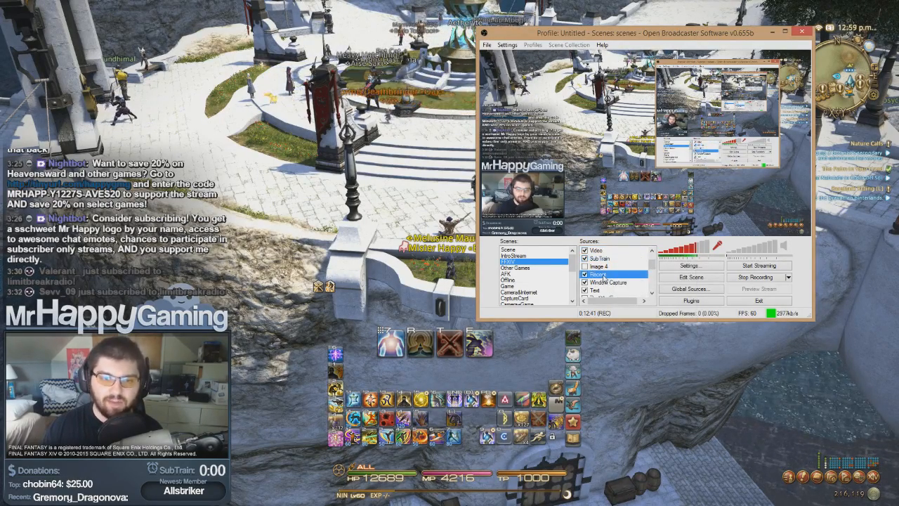
click(585, 290)
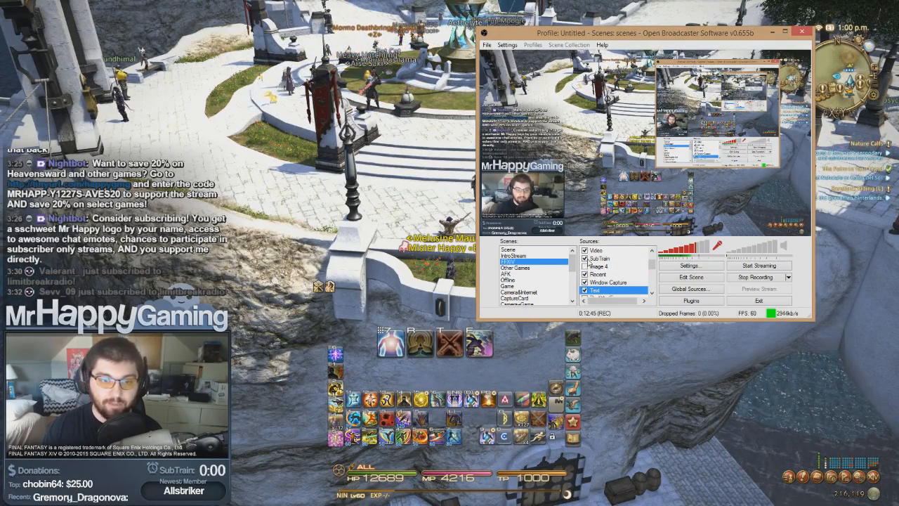
right_click(603, 258)
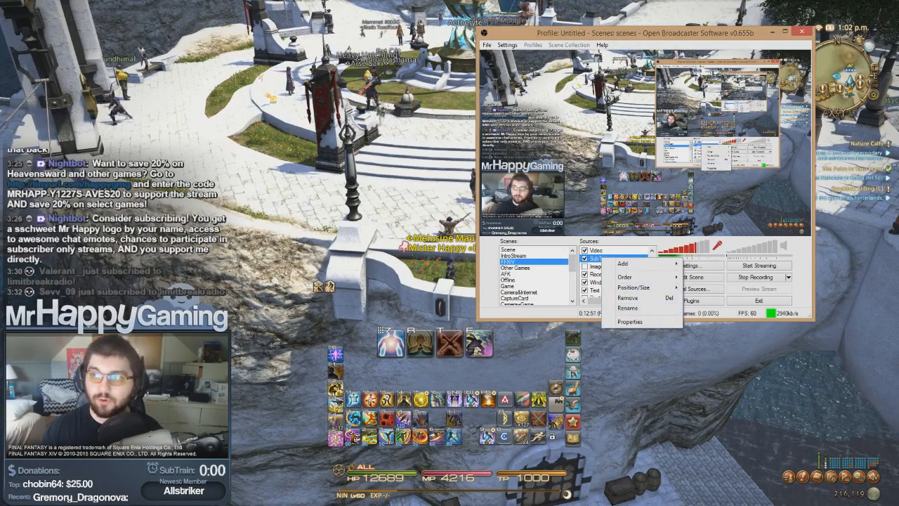
key(Escape)
Step: Bring the TwitchAlerts Alert Box browser window onto the captured screen and rearrange it and the Open Broadcaster Software window
drag(898, 59, 235, 26)
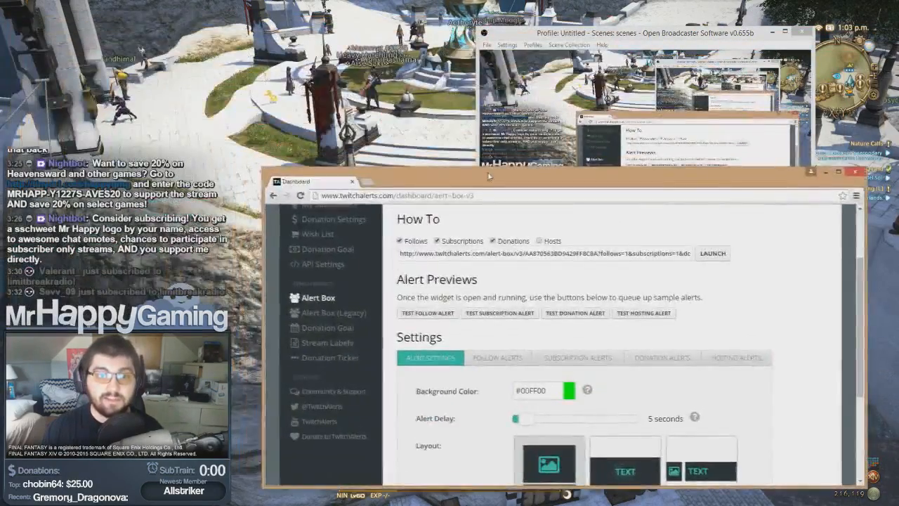
drag(485, 172, 478, 167)
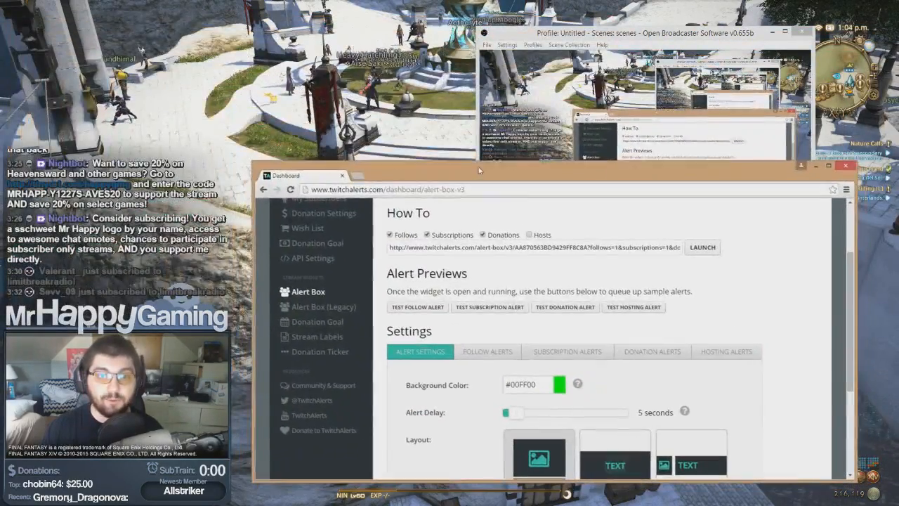
drag(627, 39, 352, 8)
drag(647, 179, 669, 149)
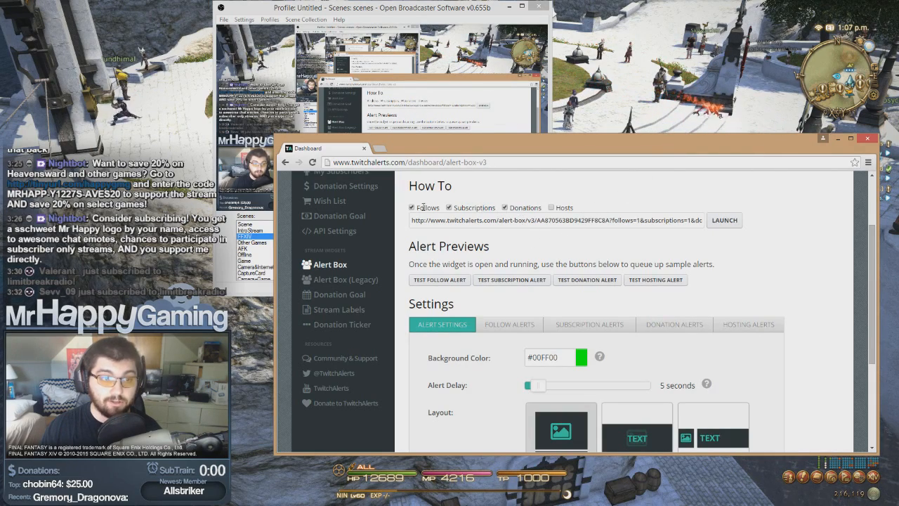
Step: Review the TwitchAlerts Alert Box page and trigger a test subscription alert, a test follow alert and a test donation alert
scroll(551, 279, up, 2)
scroll(551, 278, down, 1)
scroll(519, 267, up, 1)
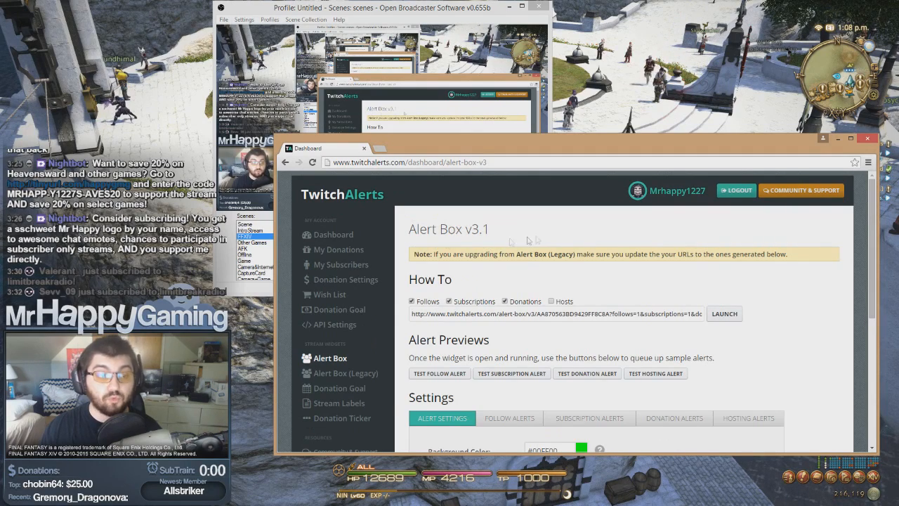
scroll(539, 239, down, 1)
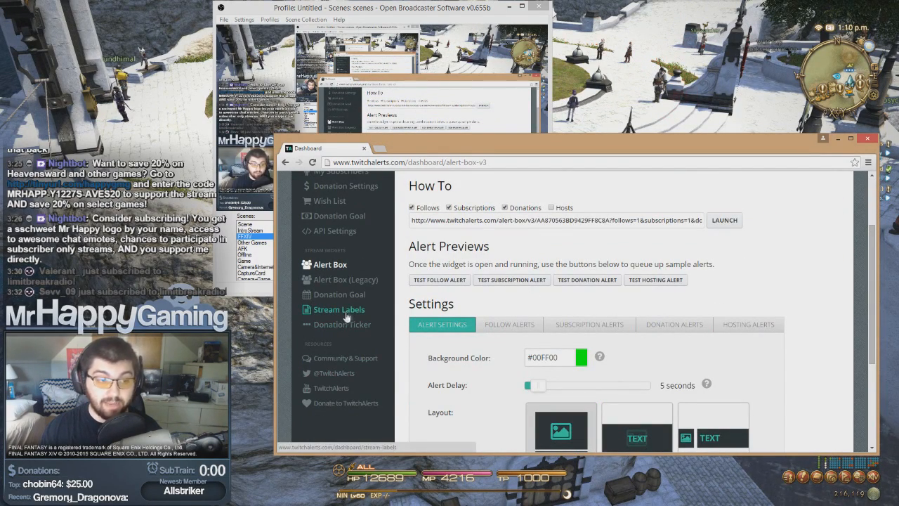
scroll(362, 316, up, 1)
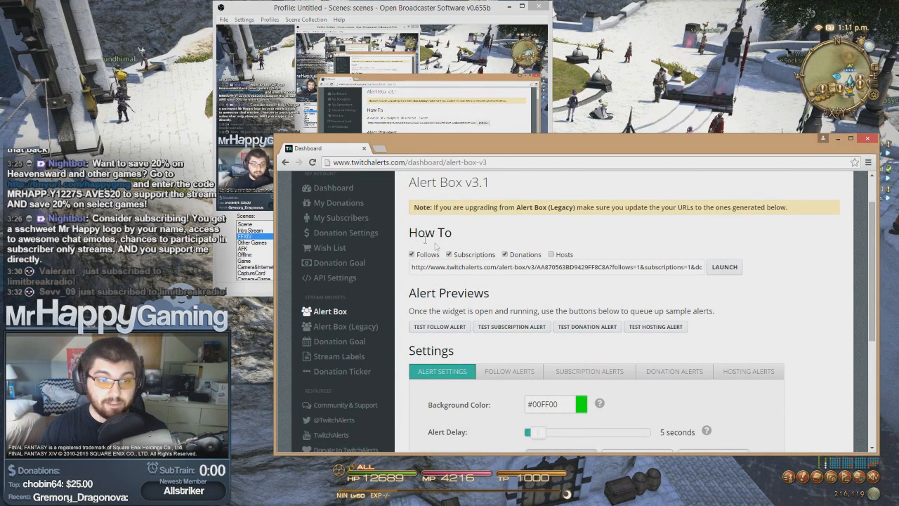
click(510, 327)
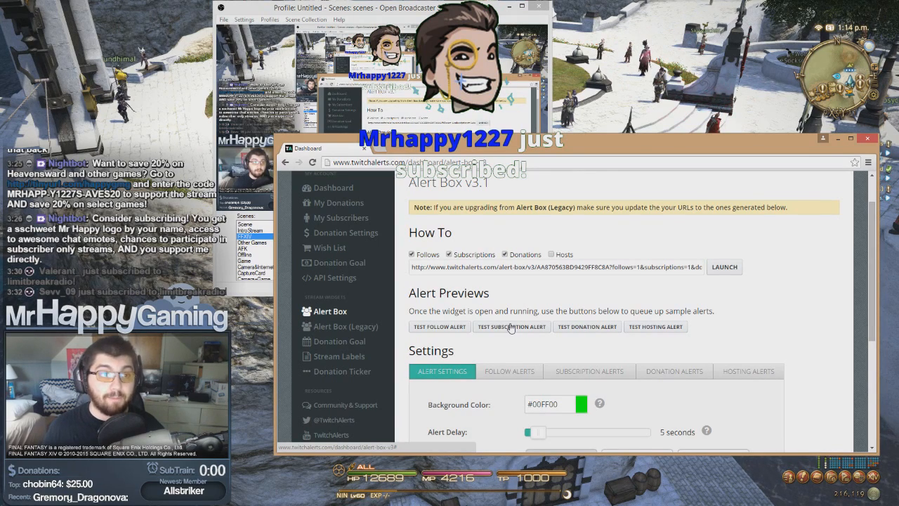
click(456, 332)
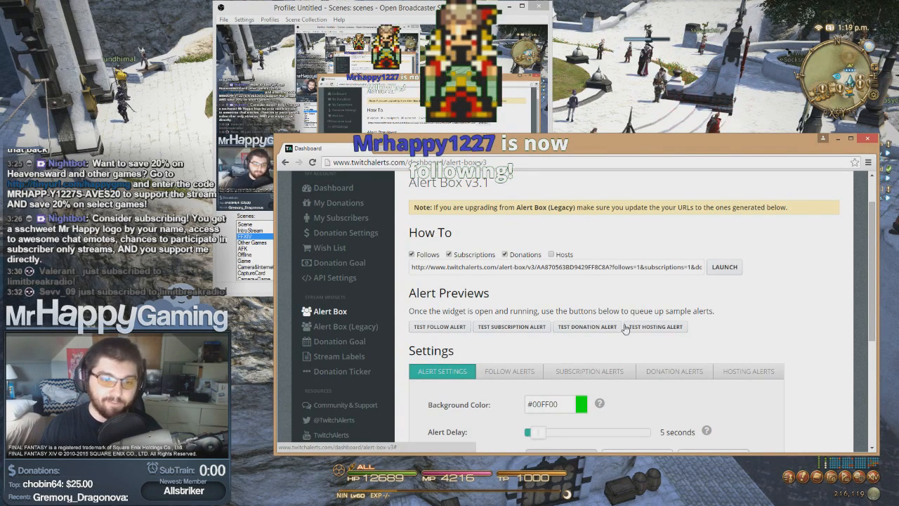
click(587, 326)
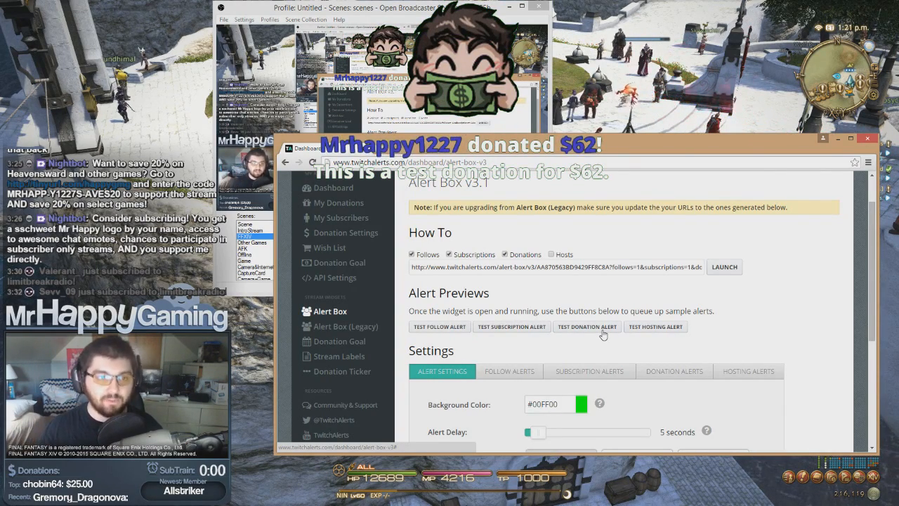
scroll(602, 295, down, 2)
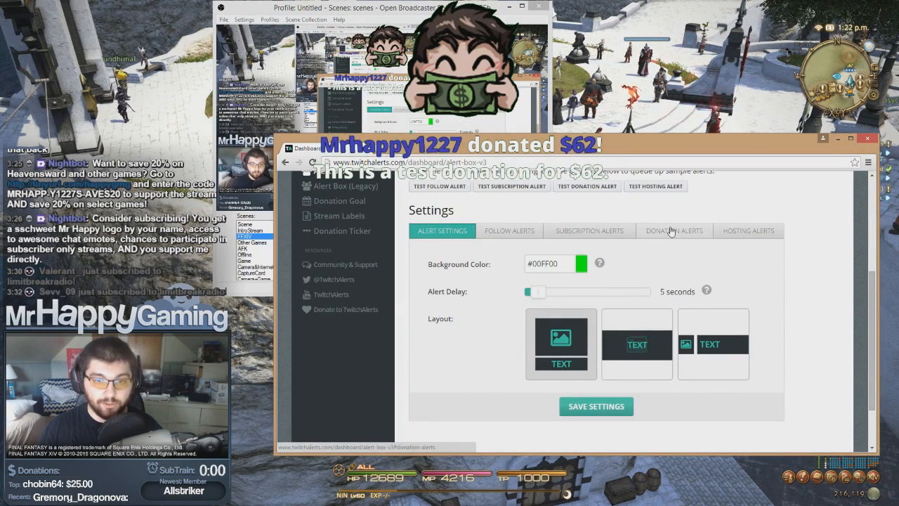
scroll(604, 267, up, 3)
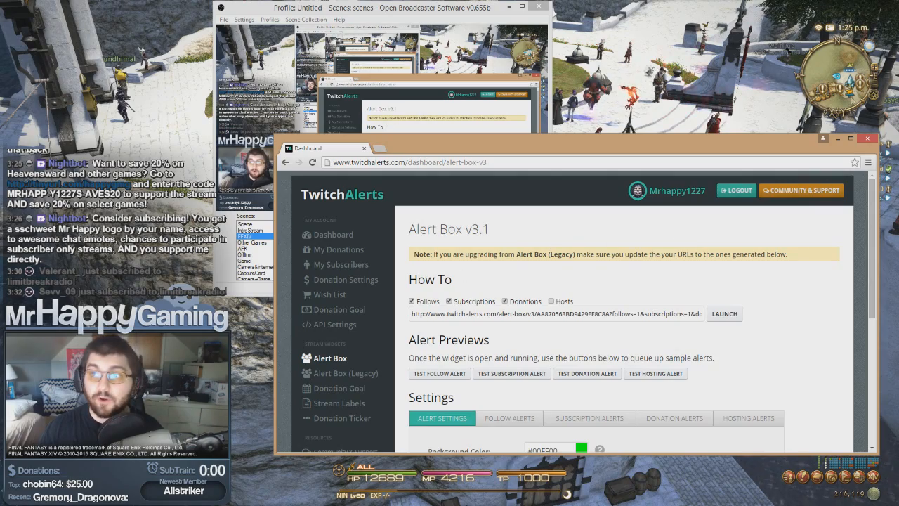
Step: Move the browser away and review the TwitchAlerts label file types and the format of the All-Time Top Donator file, then clear that window away
drag(719, 155, 898, 154)
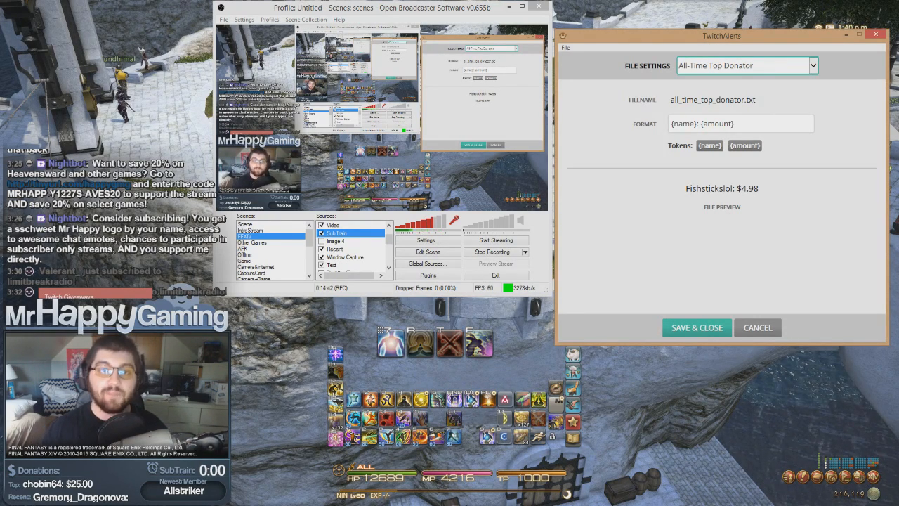
click(771, 66)
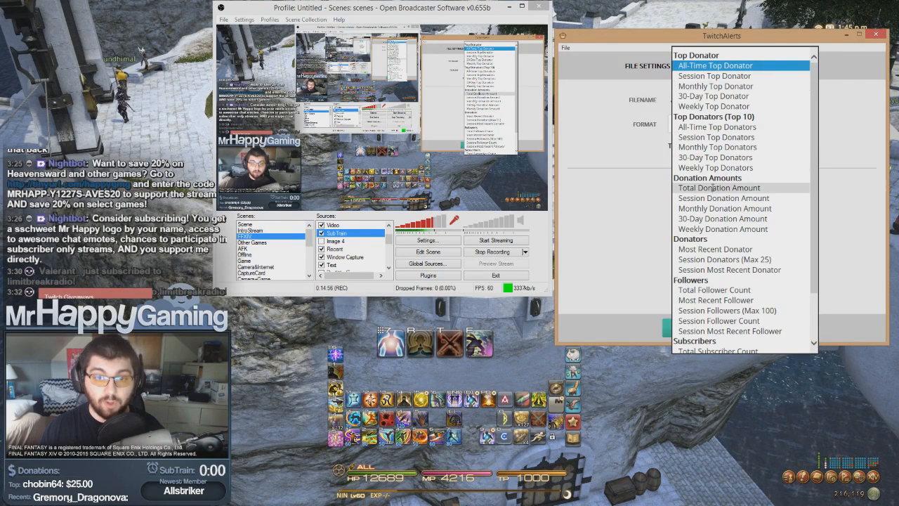
scroll(715, 260, down, 2)
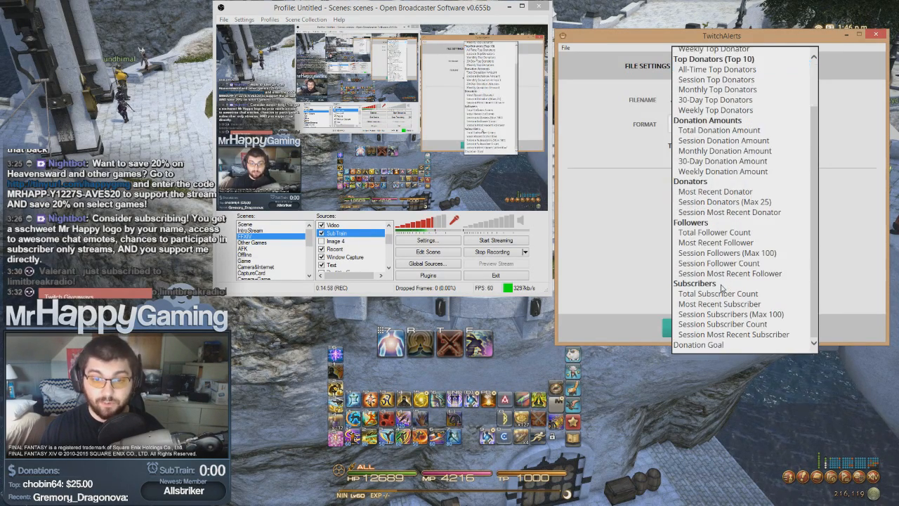
click(641, 46)
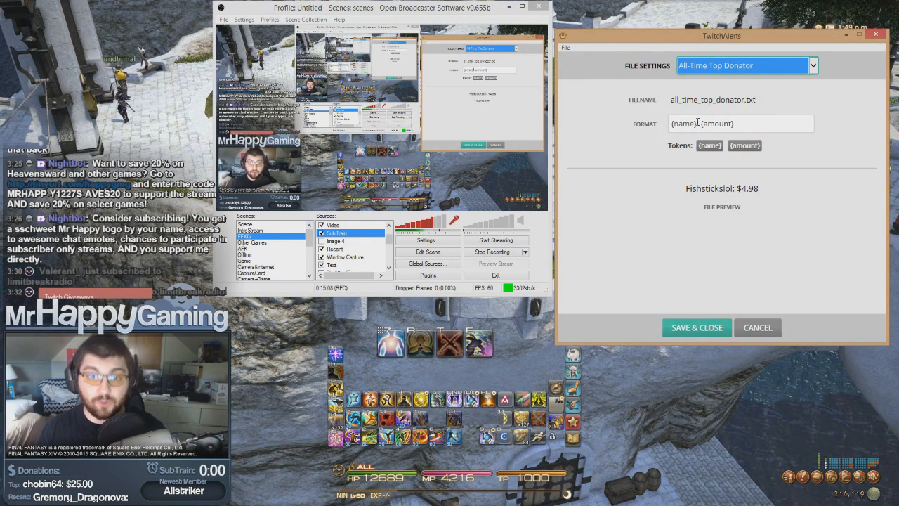
click(697, 123)
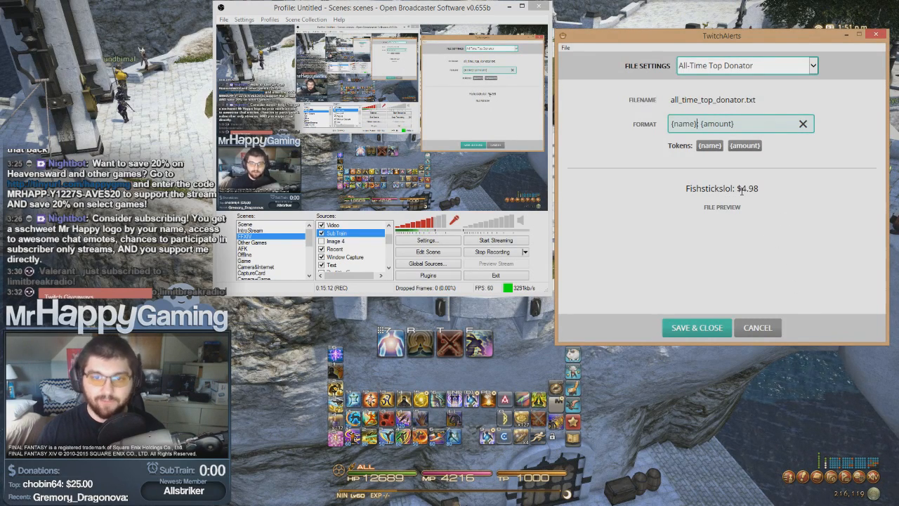
drag(797, 41, 898, 34)
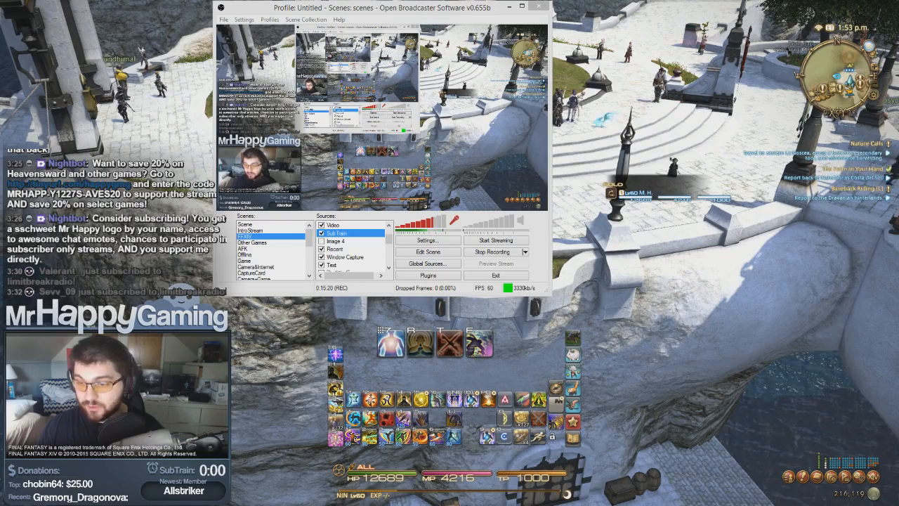
Step: Bring the Local Disk (D:) folder of label files into view and check the contents of session_most_recent_subscriber
drag(898, 44, 793, 67)
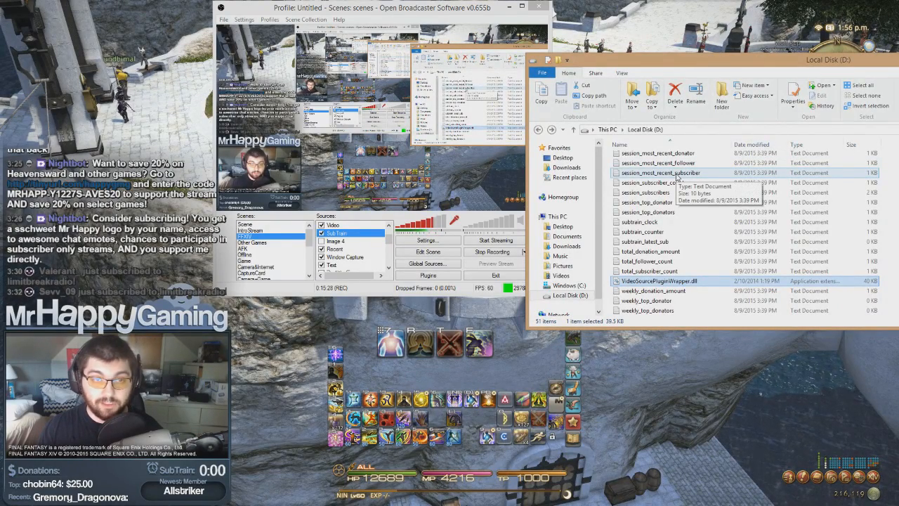
double_click(676, 175)
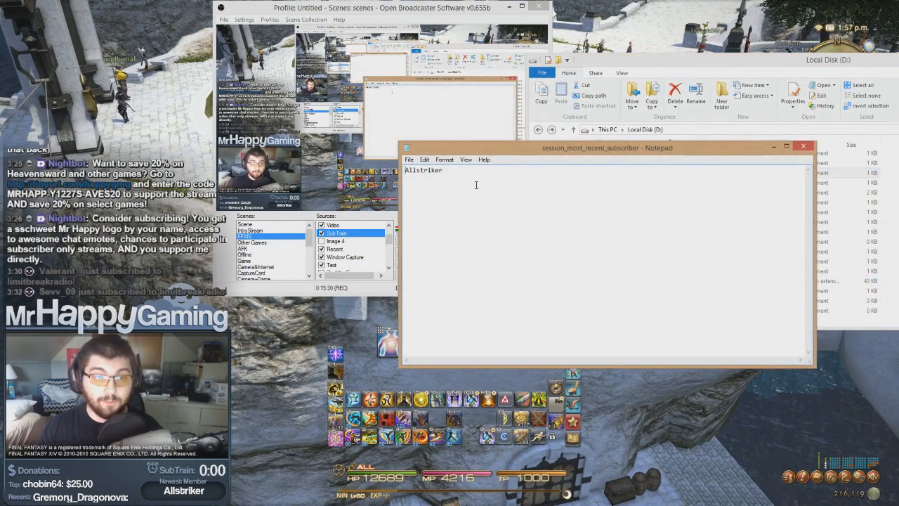
key(alt+F4)
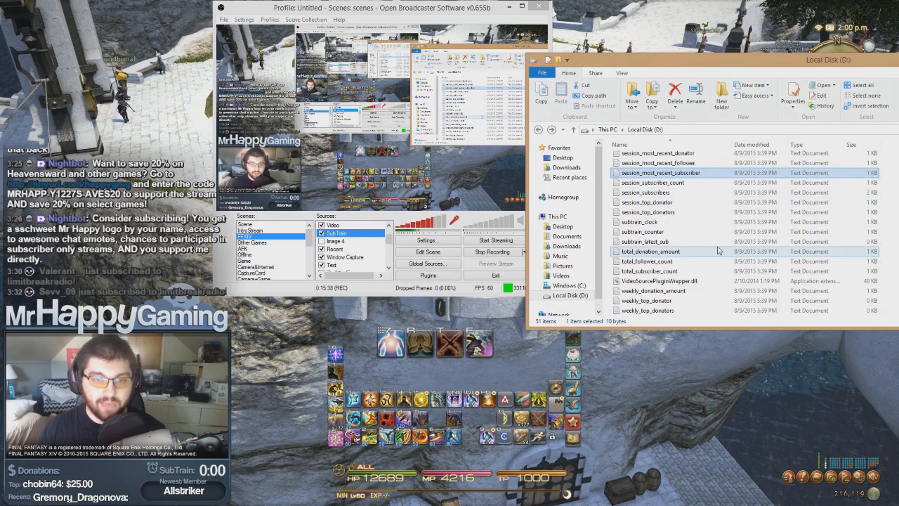
scroll(733, 251, up, 1)
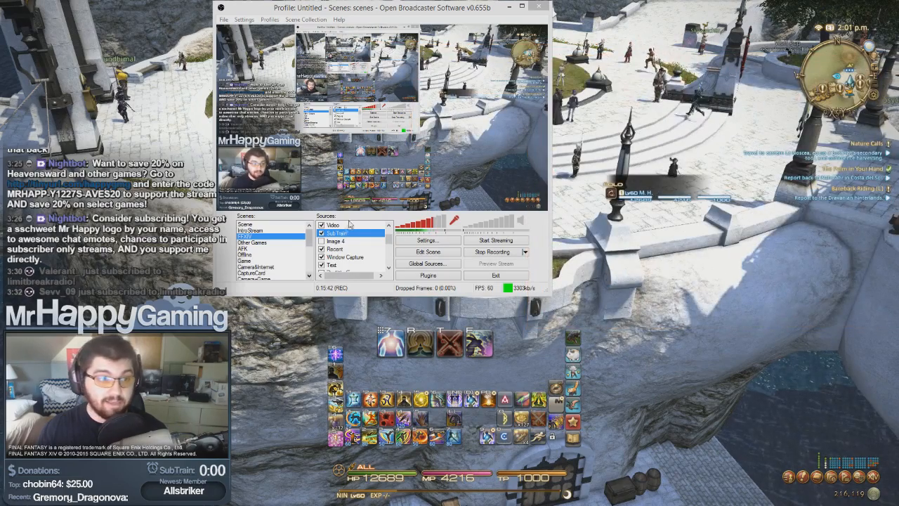
Step: Review the SubTrain source's text properties, including its use of D:\subtrain_clock.txt, and accept them unchanged
right_click(346, 233)
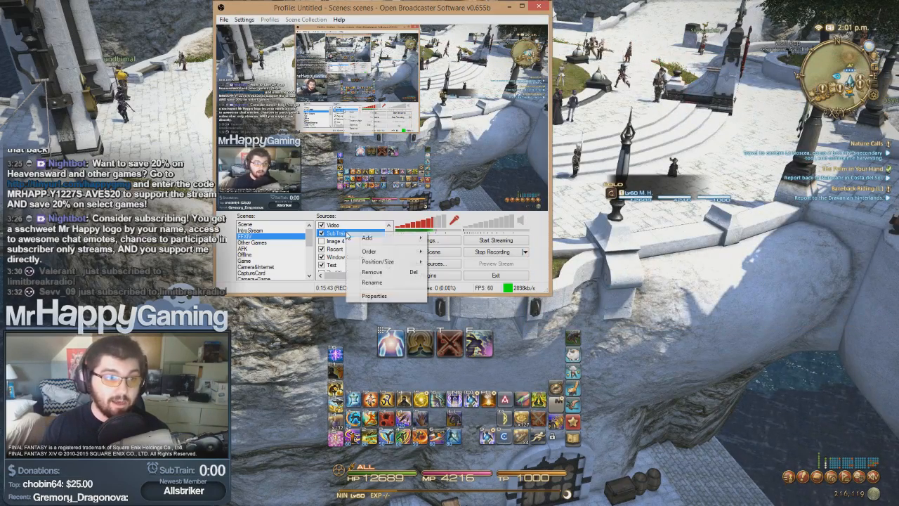
click(373, 295)
drag(431, 125, 681, 60)
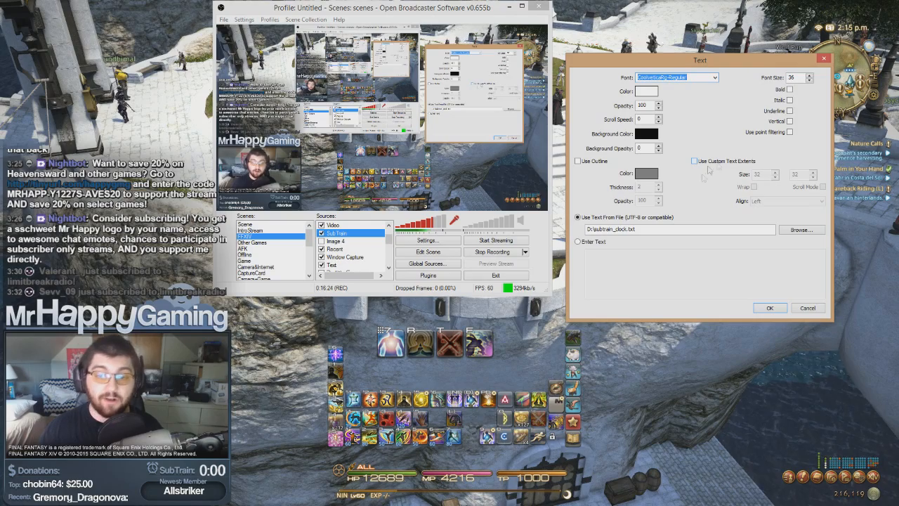
click(770, 307)
Step: Toggle the Recent source's visibility off and back on in the FFXIV scene and look through the neighbouring sources
click(341, 249)
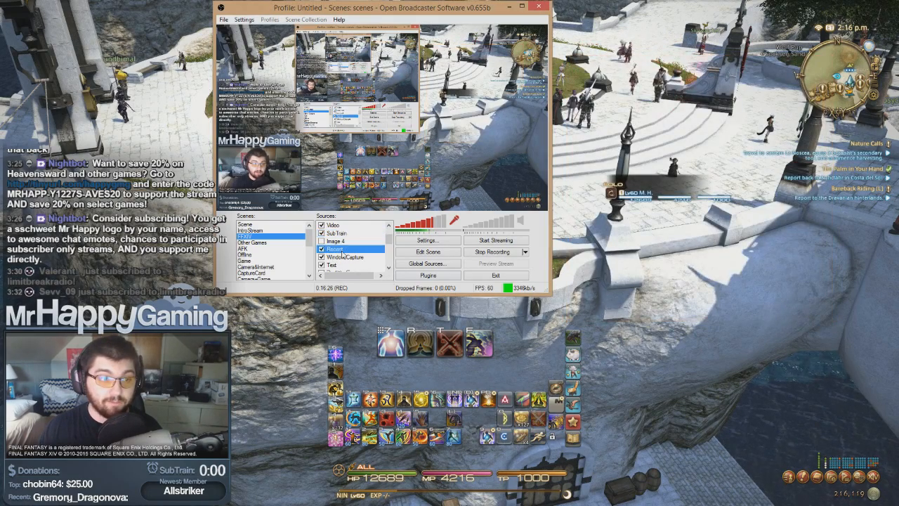
click(322, 250)
click(321, 249)
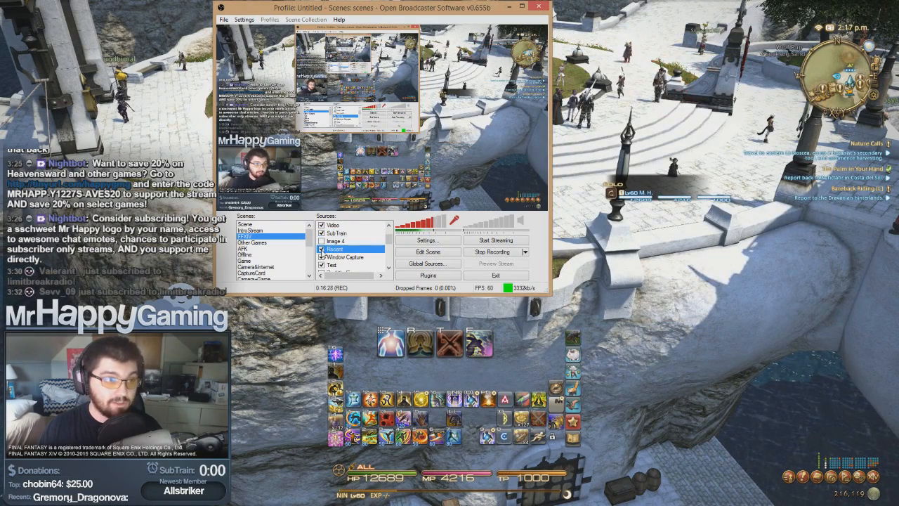
scroll(348, 249, down, 1)
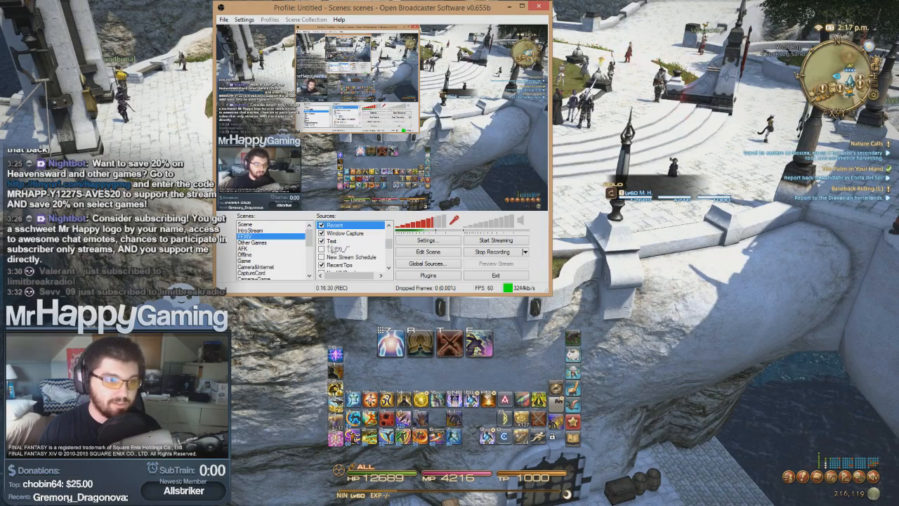
scroll(323, 246, up, 1)
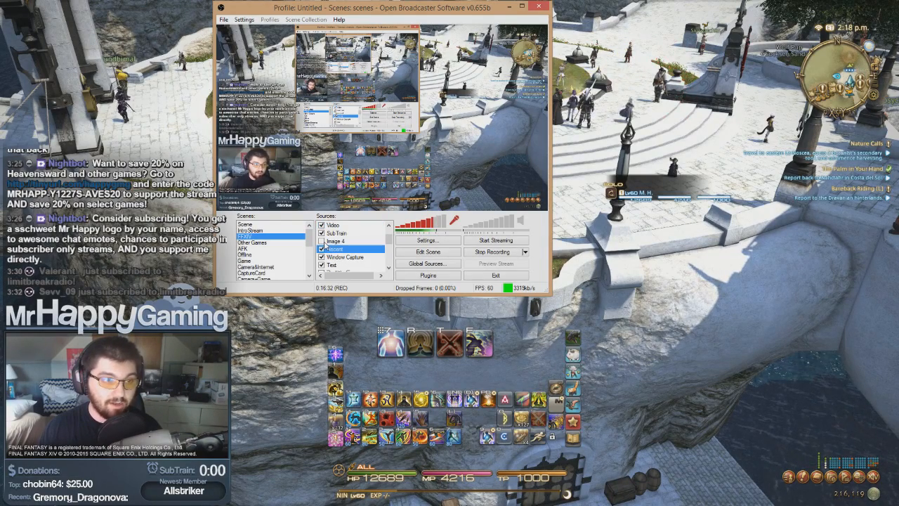
Step: Select the Window Capture source, bring the Twitch chat pop-out onto the captured screen, make it taller and show its latest messages
click(329, 258)
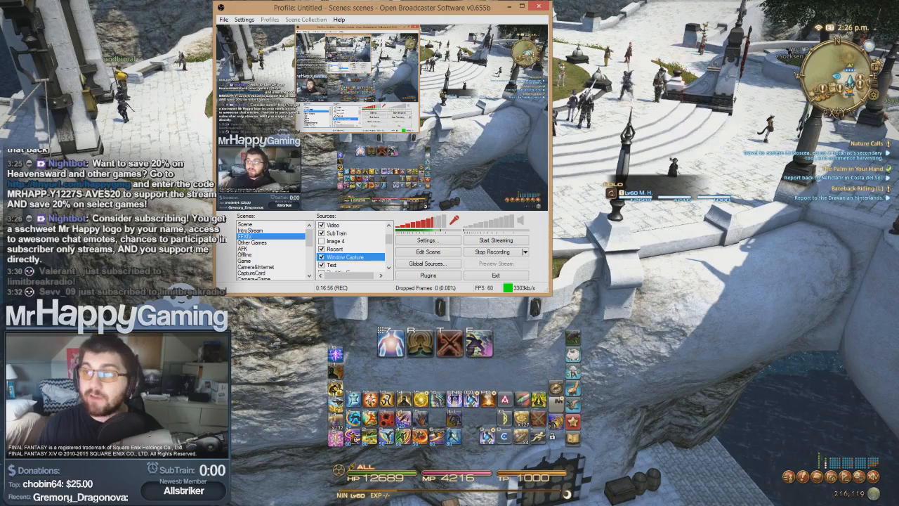
drag(898, 11, 711, 21)
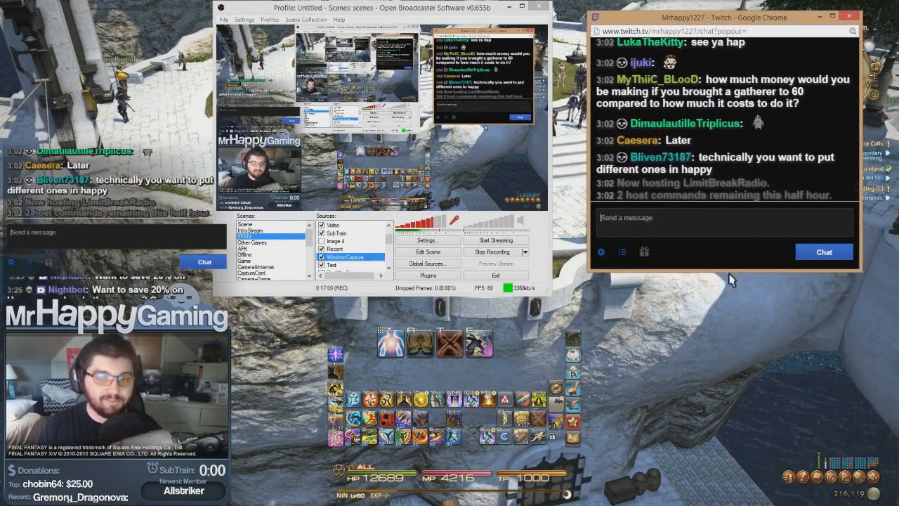
drag(728, 274, 733, 389)
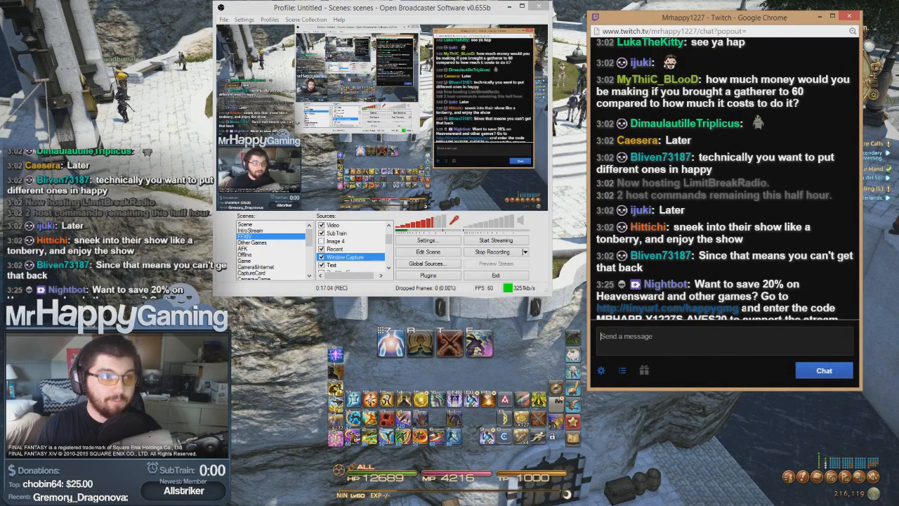
scroll(747, 314, down, 3)
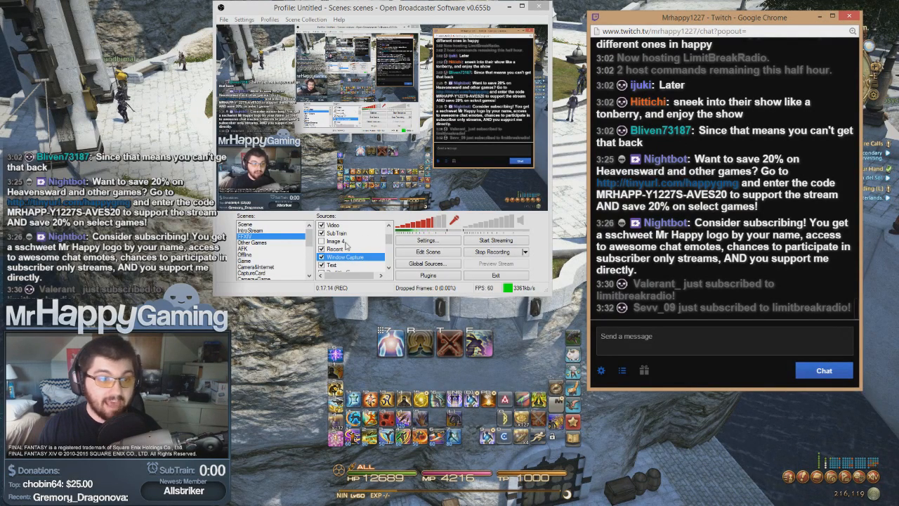
Step: Open the properties of the Window Capture 2 source and move the dialog clear of the Twitch chat window
click(344, 260)
scroll(346, 260, down, 3)
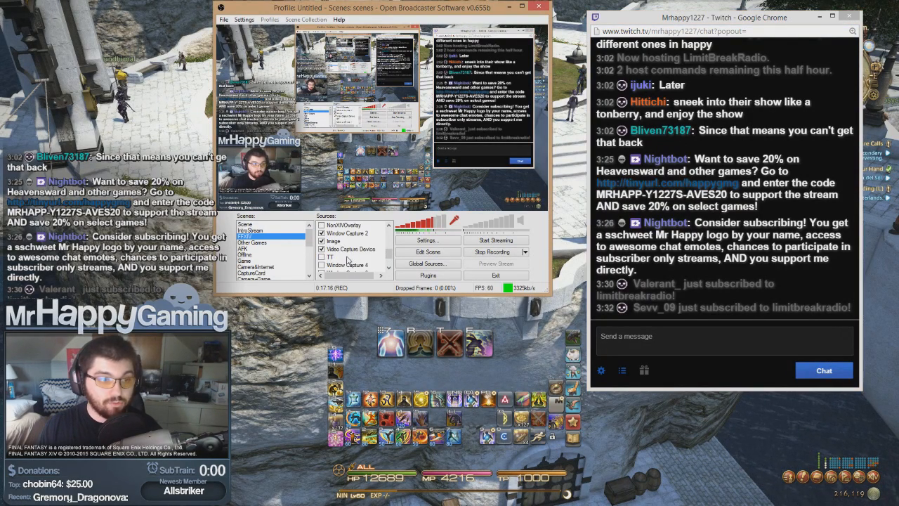
click(349, 241)
click(347, 232)
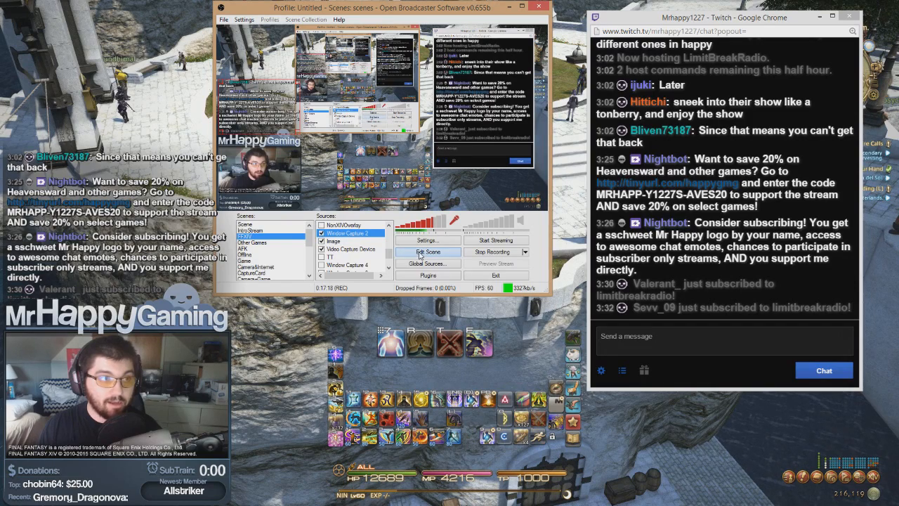
right_click(364, 236)
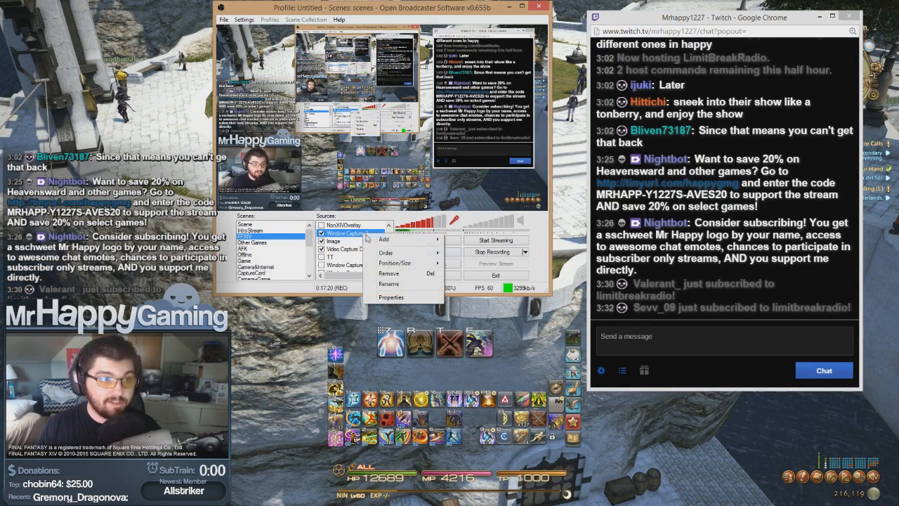
click(397, 298)
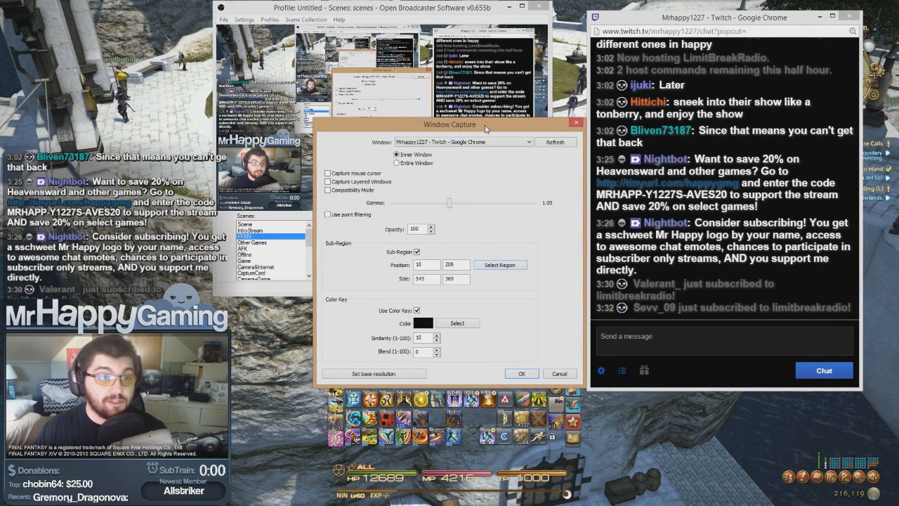
drag(484, 128, 431, 116)
Step: Narrow the Twitch chat window slightly, move the capture's sub-region down to position 10, 260, and accept the properties
click(447, 251)
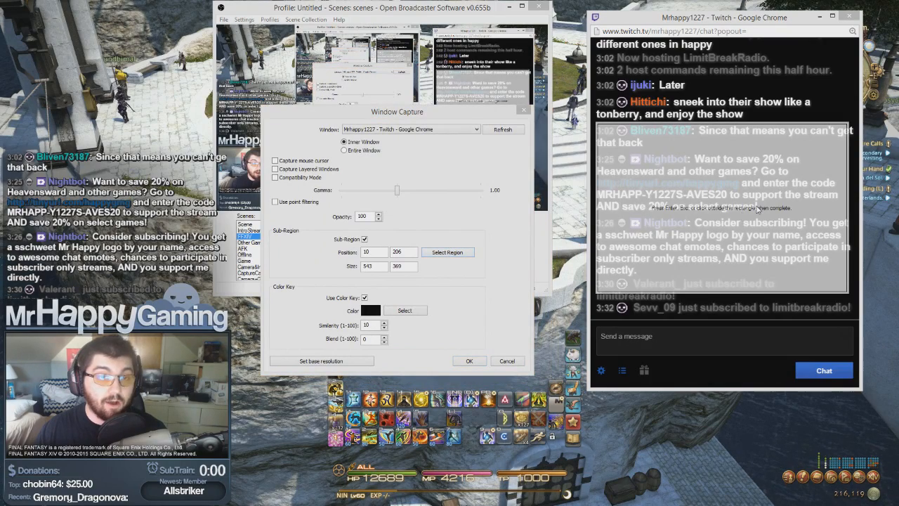
drag(860, 182, 851, 181)
click(440, 256)
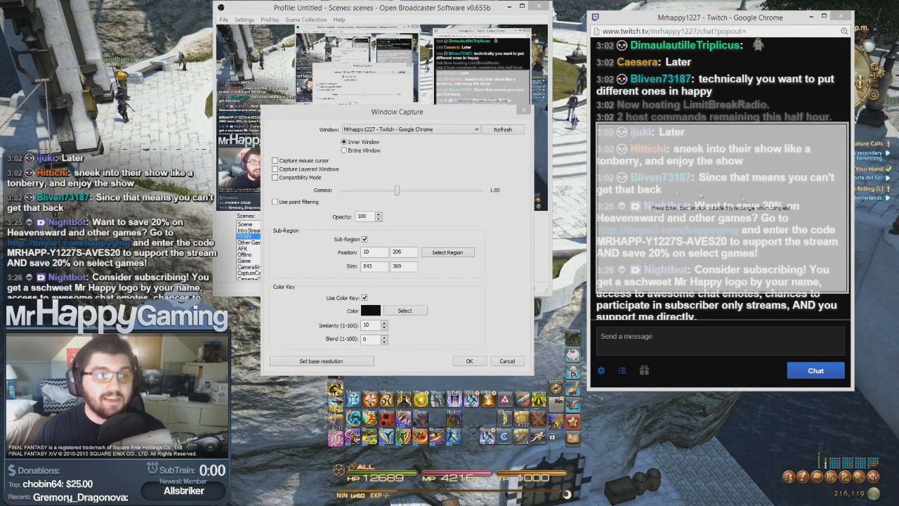
drag(675, 186, 675, 216)
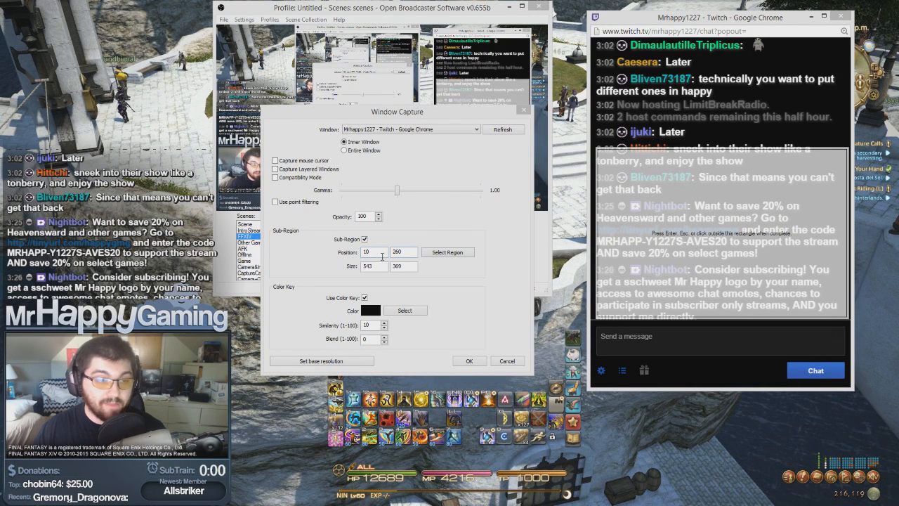
click(475, 361)
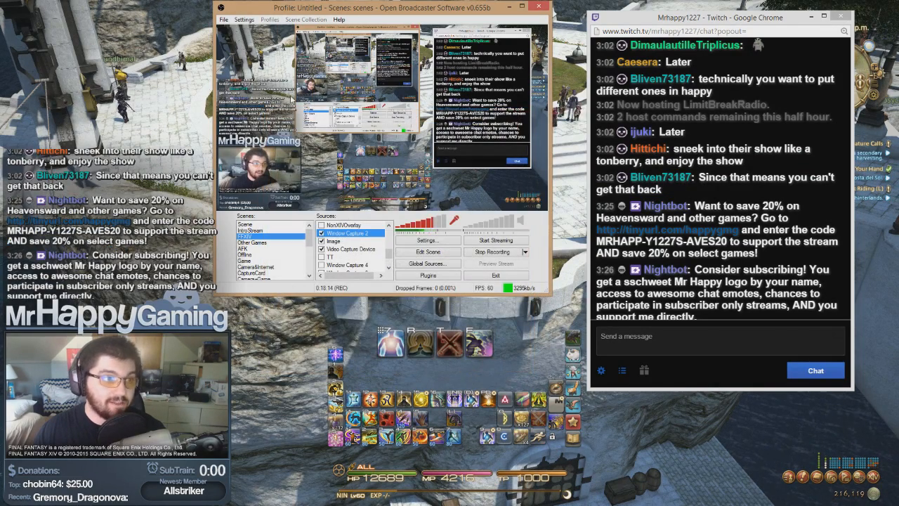
Step: Reopen the Window Capture 2 properties to review the colour key, and open the Twitch chat's options
right_click(337, 234)
click(363, 295)
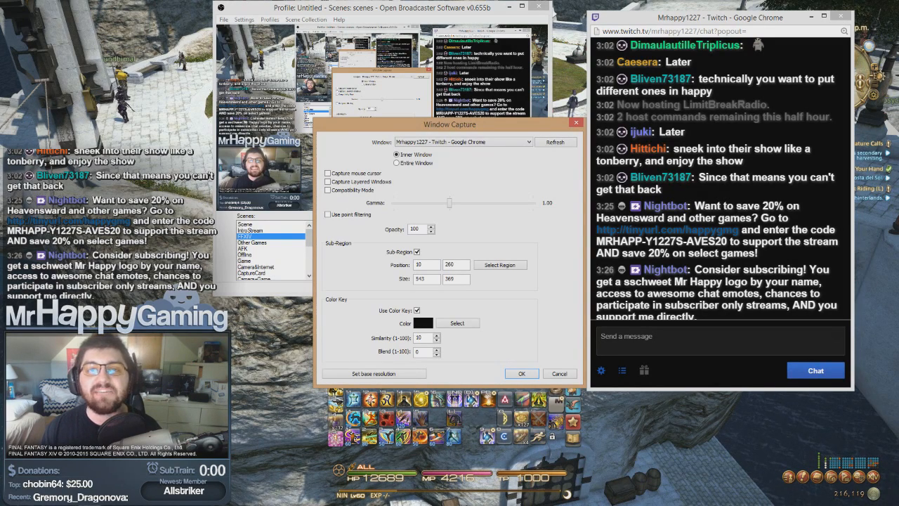
click(604, 370)
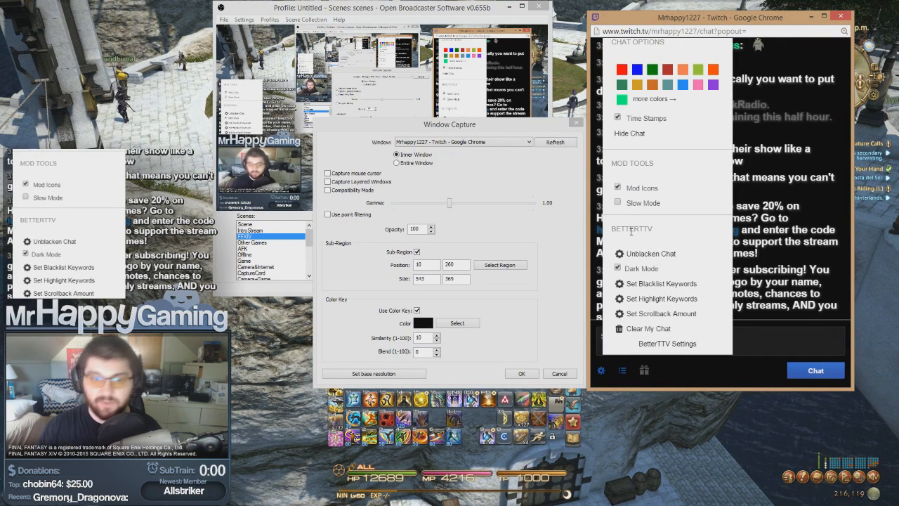
Step: Unblacken the chat through its BetterTTV options, compare it with the capture's colour key, and restore Black Chat (Chroma Key)
click(647, 257)
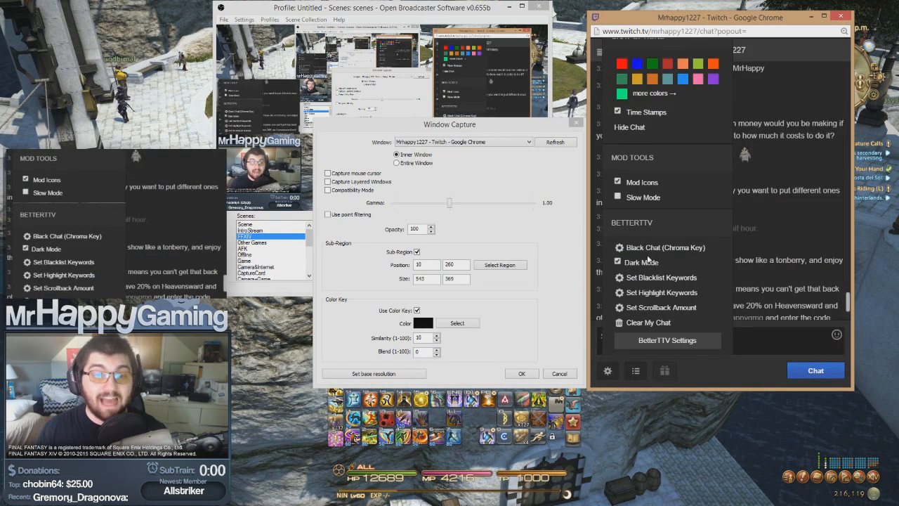
click(663, 254)
click(662, 254)
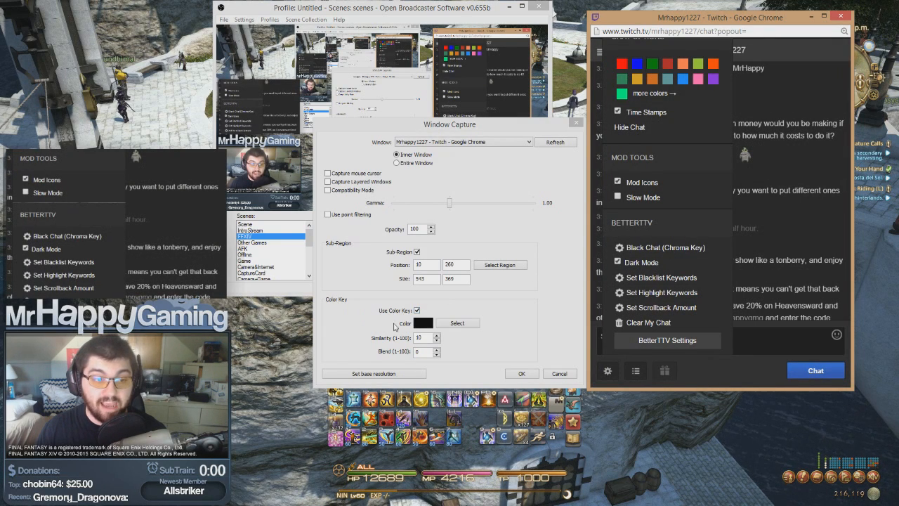
click(663, 248)
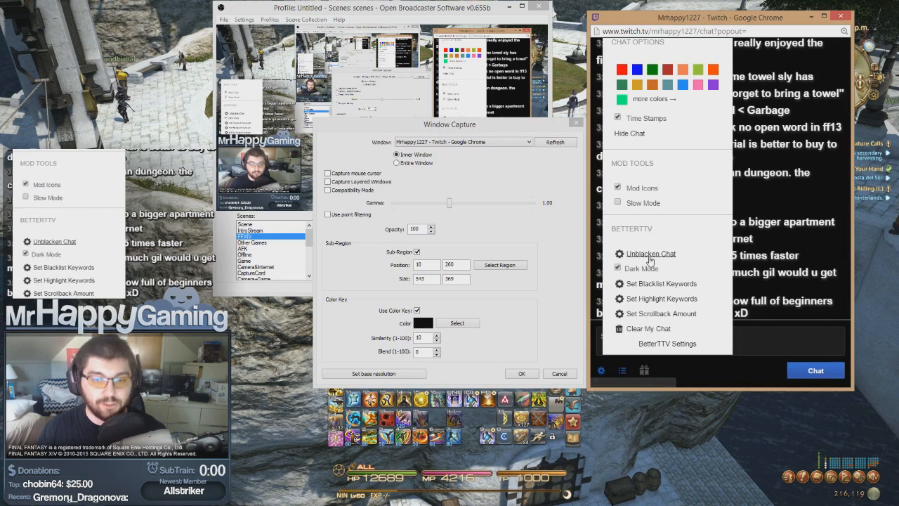
Step: Open the BetterTTV settings, look through the chat toggles in a clear spot, and close both the settings window and chat options
click(655, 344)
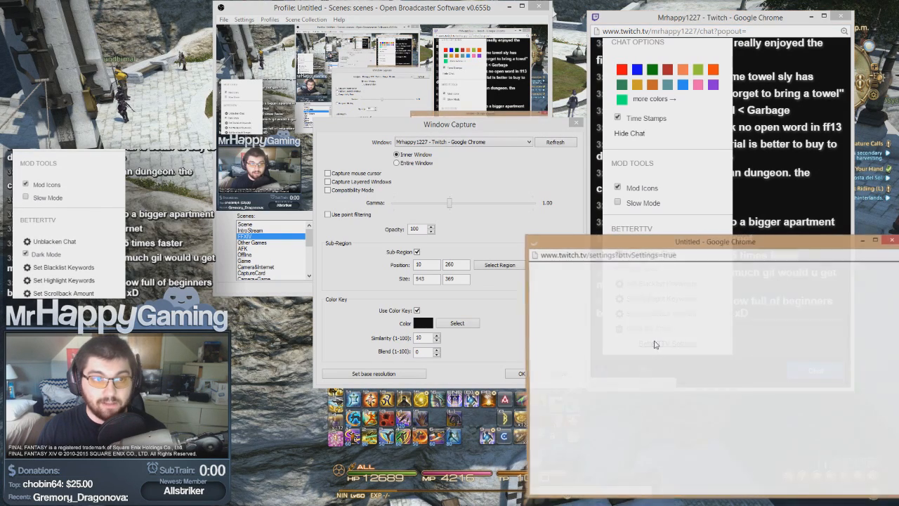
drag(735, 243, 609, 78)
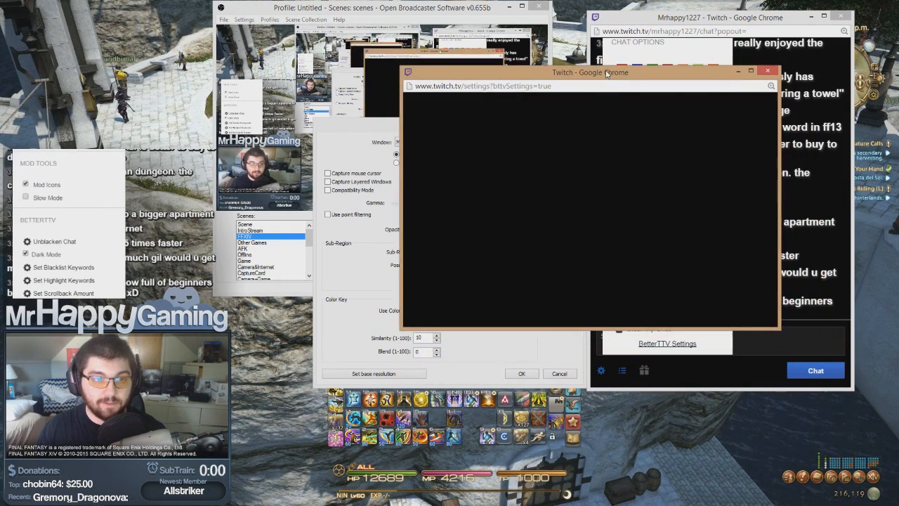
drag(397, 181, 303, 183)
scroll(613, 179, up, 1)
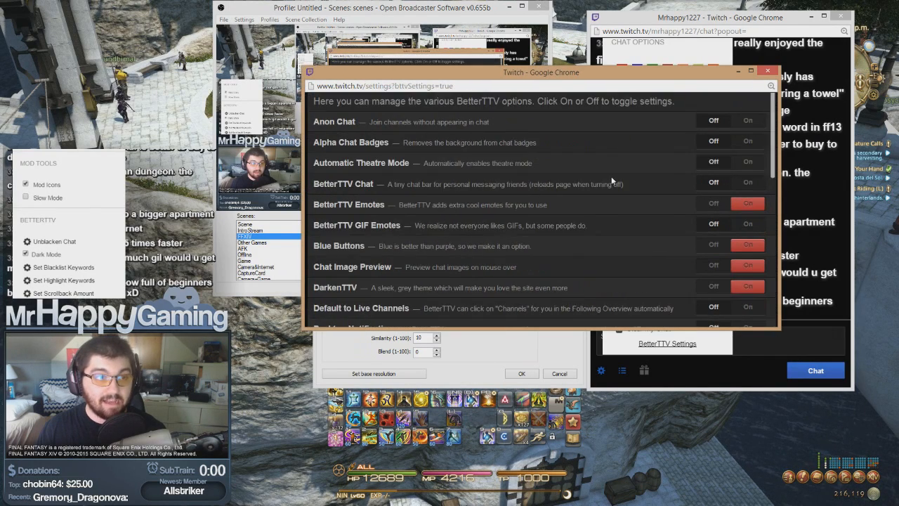
scroll(612, 179, down, 2)
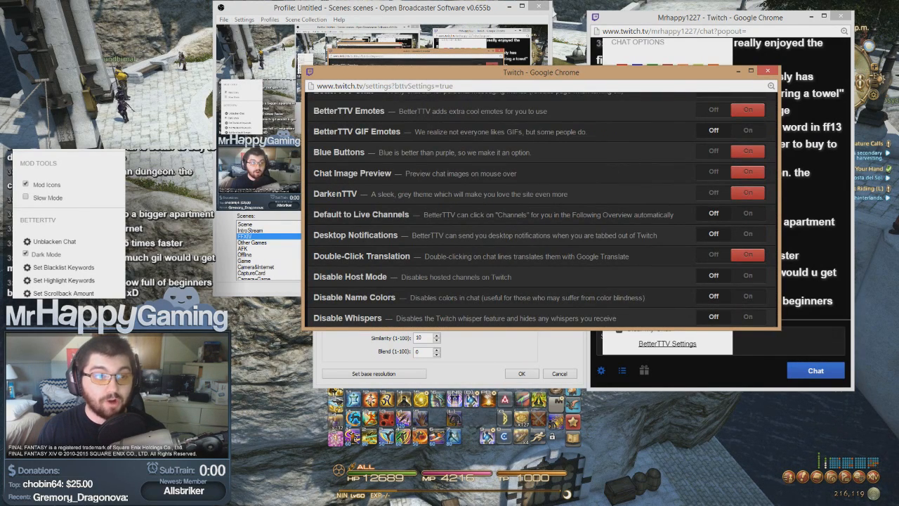
mouse_move(699, 77)
mouse_down()
mouse_move(471, 173)
mouse_move(510, 251)
mouse_move(551, 128)
mouse_move(596, 114)
mouse_up()
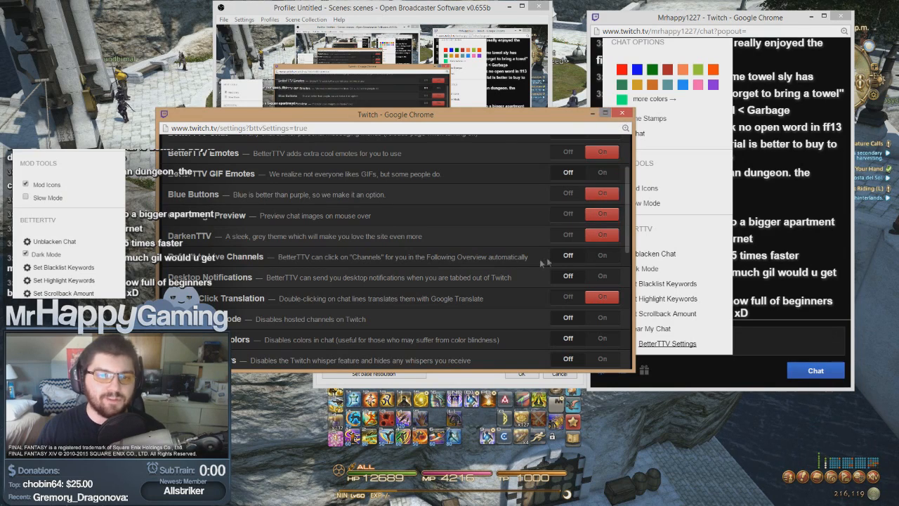
click(621, 113)
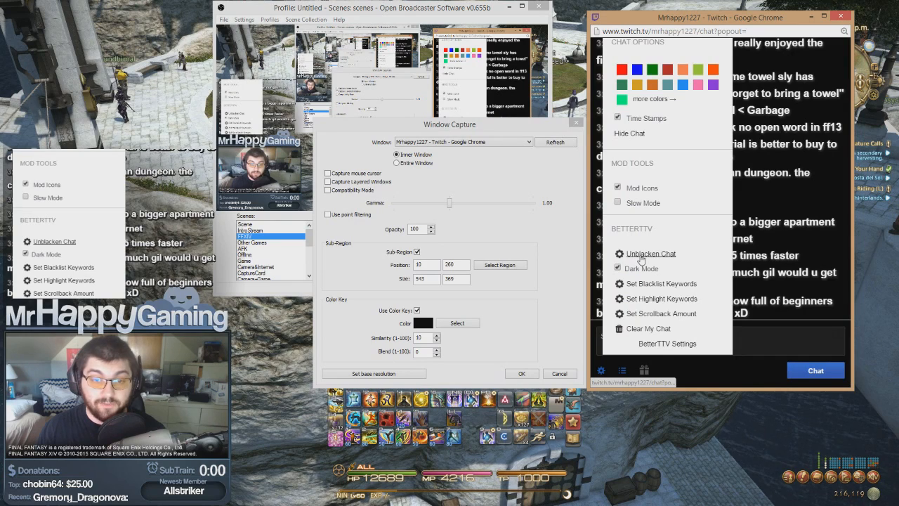
click(602, 369)
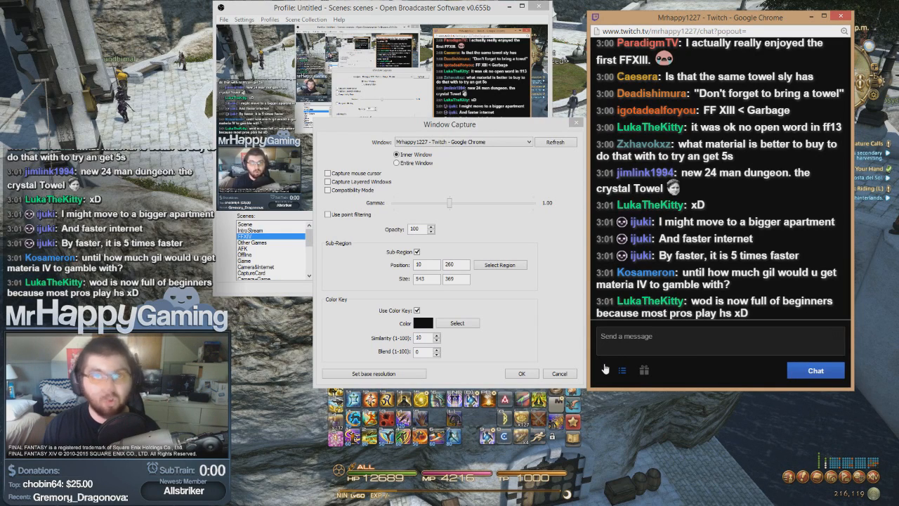
click(465, 324)
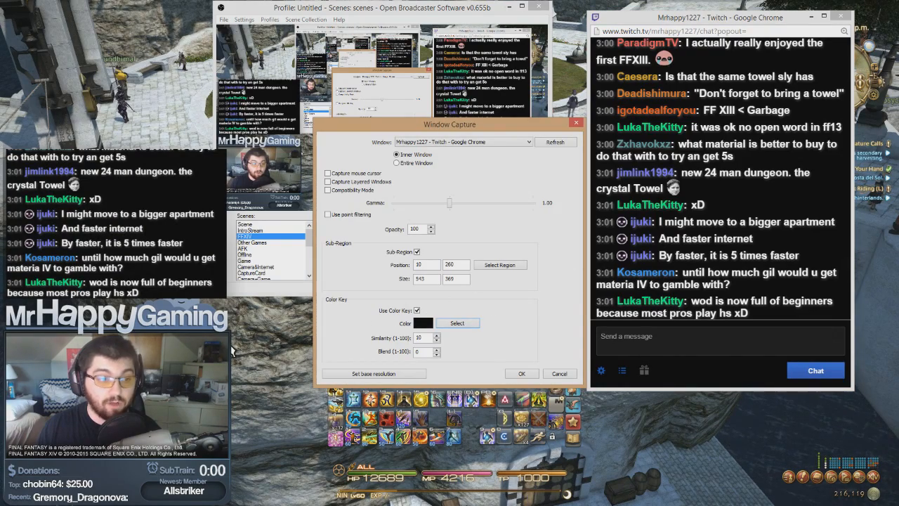
click(860, 320)
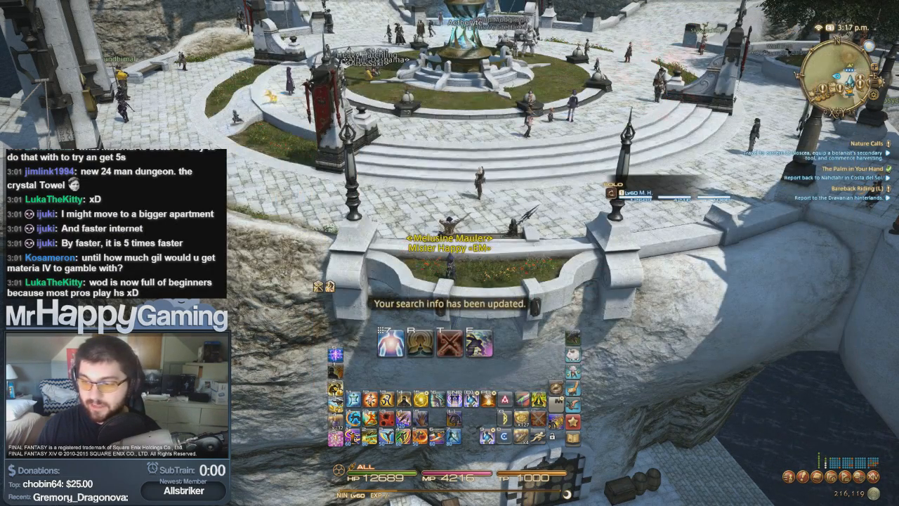
key(alt+Tab)
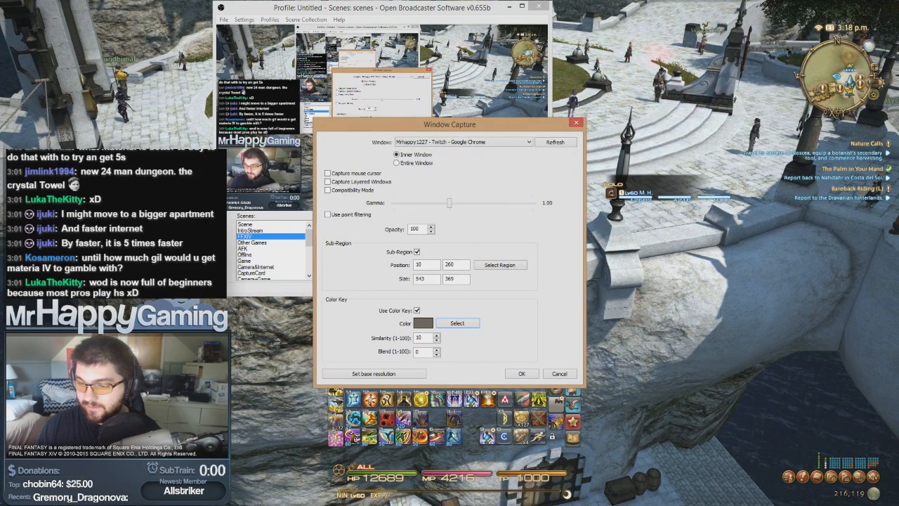
key(alt+Tab)
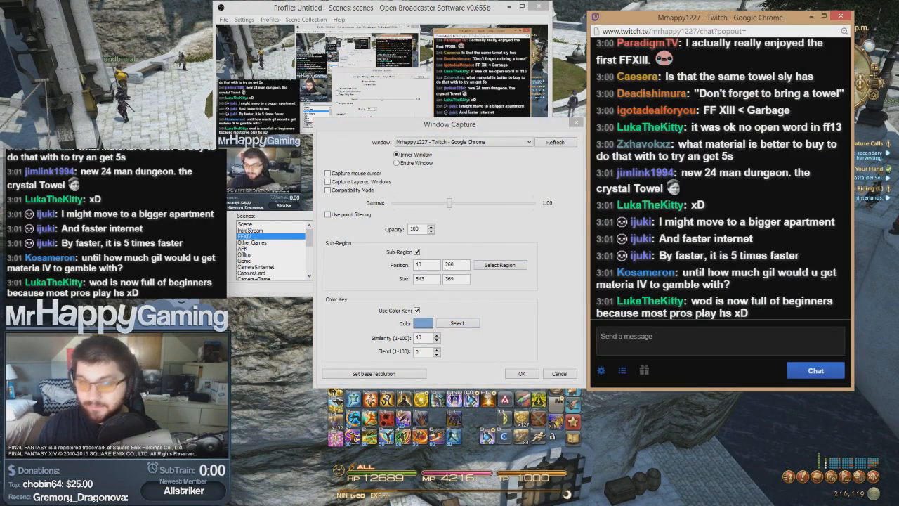
Step: Sample the Twitch chat's black background as the capture's colour key and accept the properties
click(455, 323)
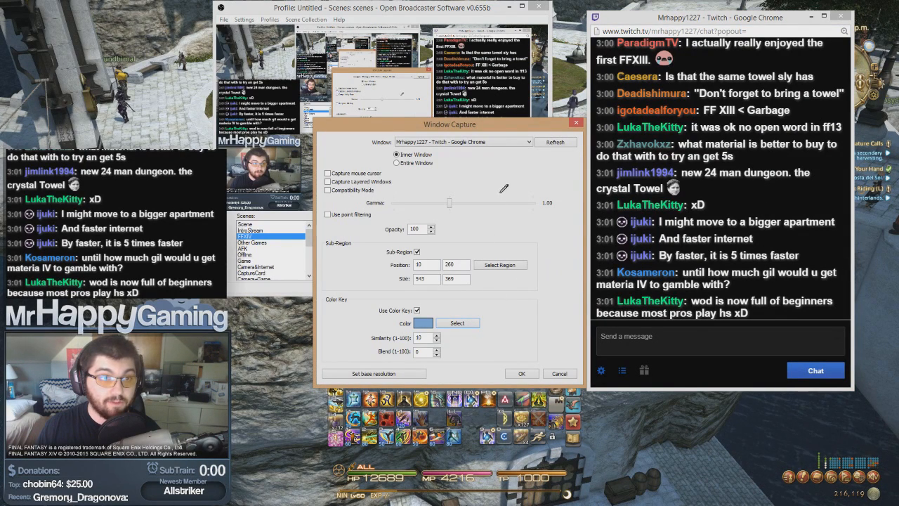
click(744, 202)
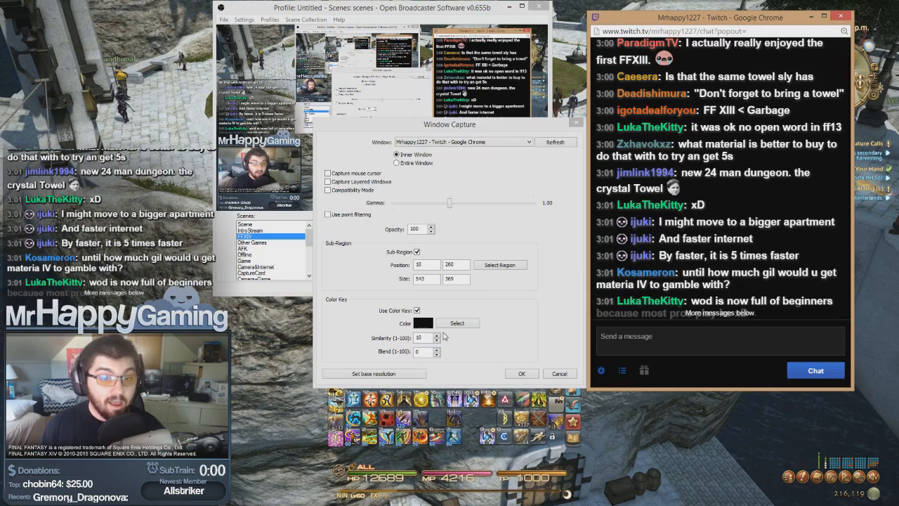
click(522, 374)
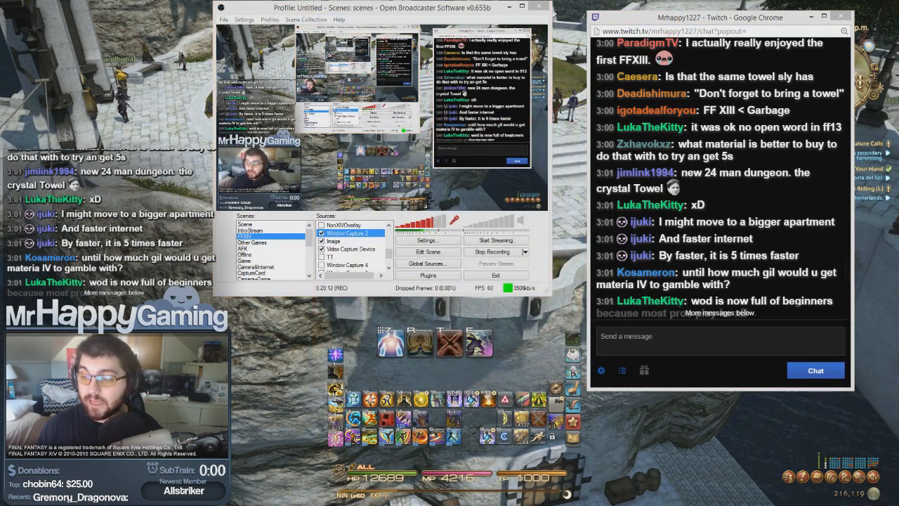
Step: Bring up the TwitchAlerts Alert Box Widget window, minimize the Twitch chat window, and place the widget partly clear of the scene list
key(alt+Tab)
drag(446, 69, 524, 184)
click(811, 16)
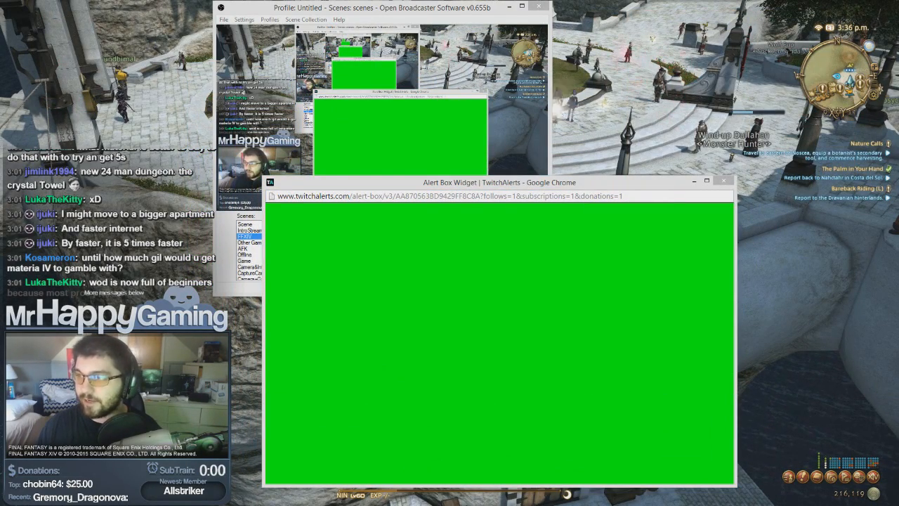
drag(544, 184, 605, 184)
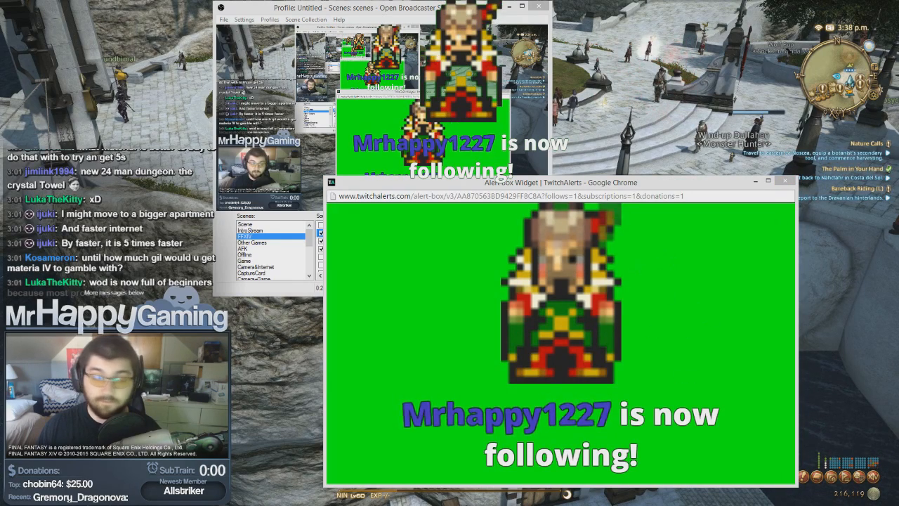
Step: Open the properties of the FFXIV scene's Window Capture source that captures the Alert Box Widget
click(309, 257)
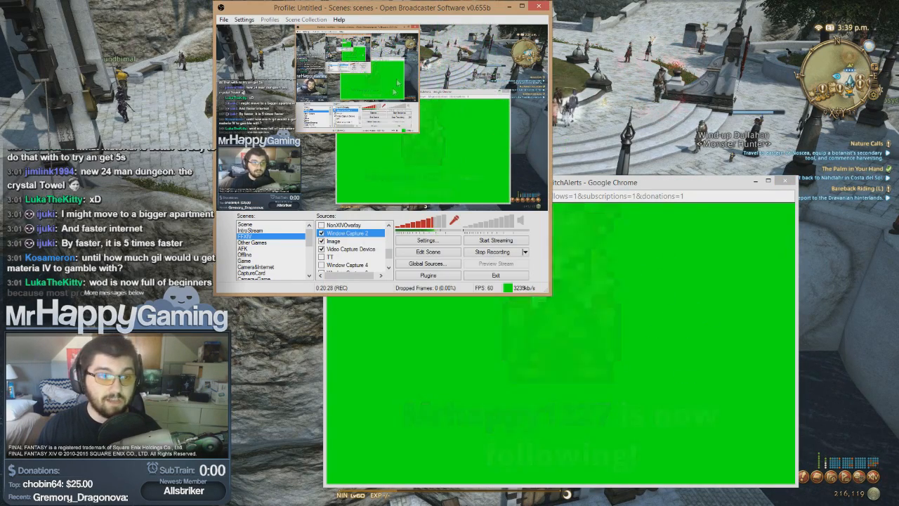
scroll(349, 243, down, 2)
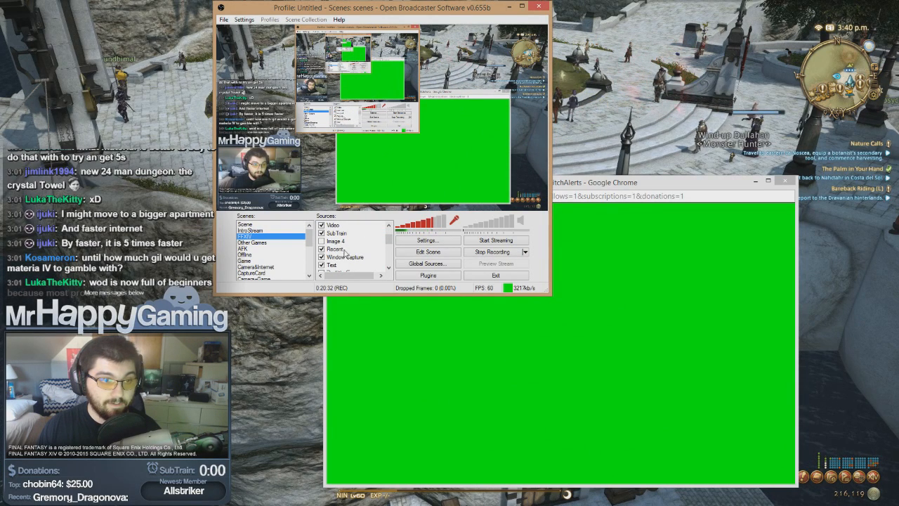
click(345, 257)
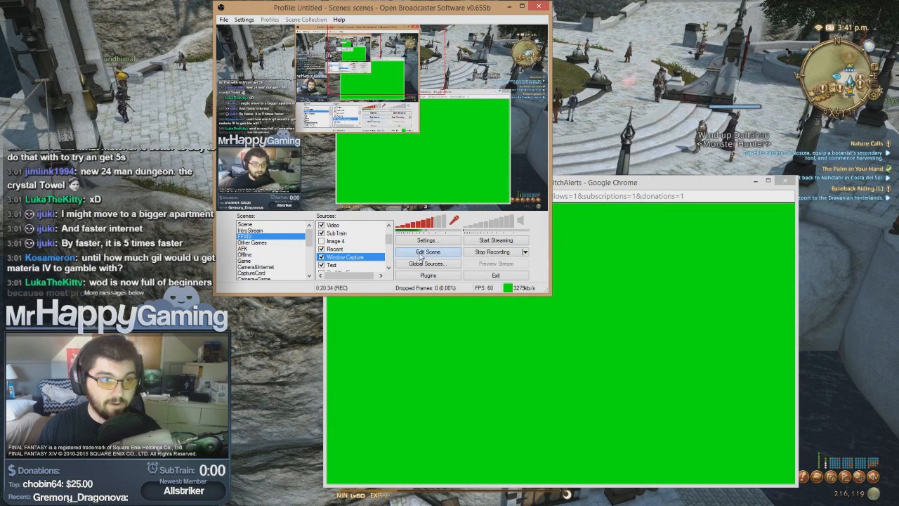
click(421, 257)
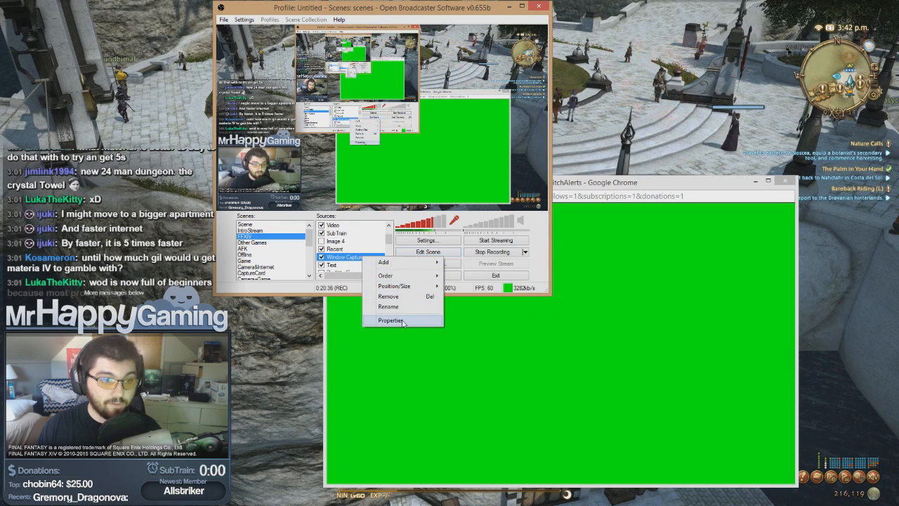
click(393, 372)
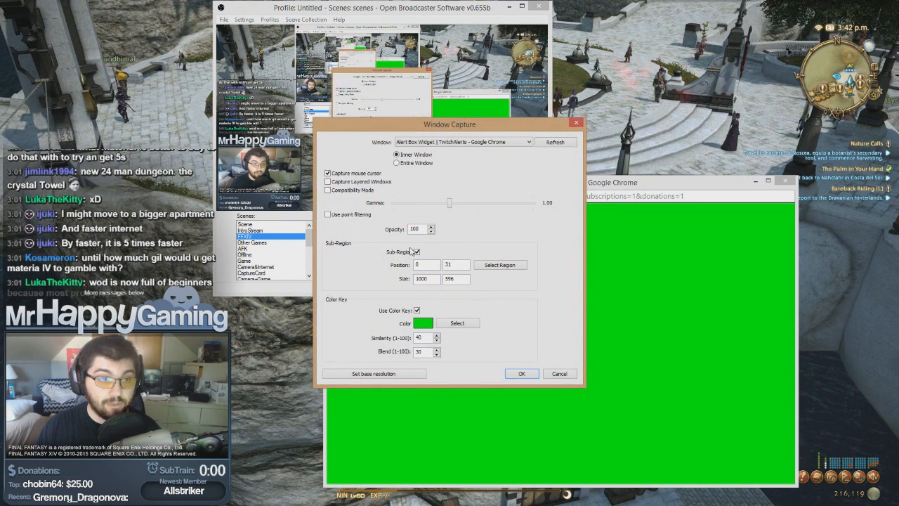
Step: Turn off mouse cursor capture, sample the Alert Box Widget's green background as the colour key, and accept the properties
click(364, 178)
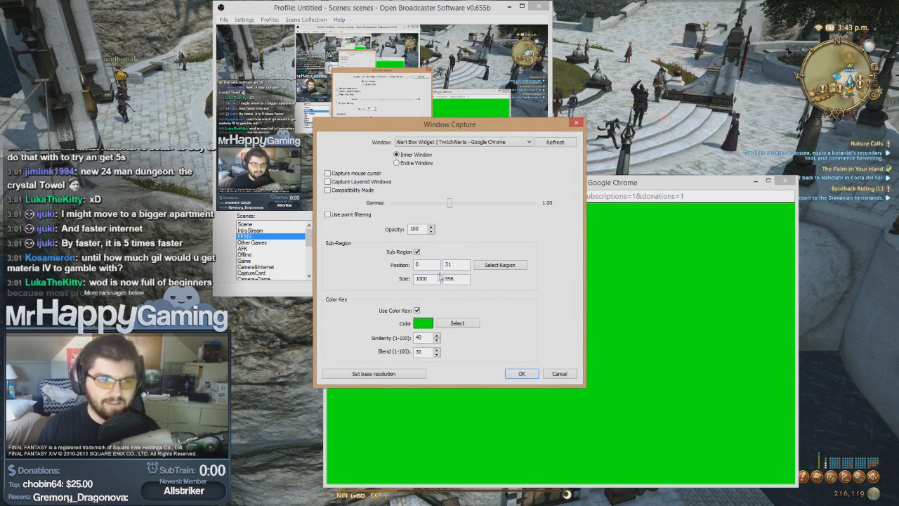
click(457, 322)
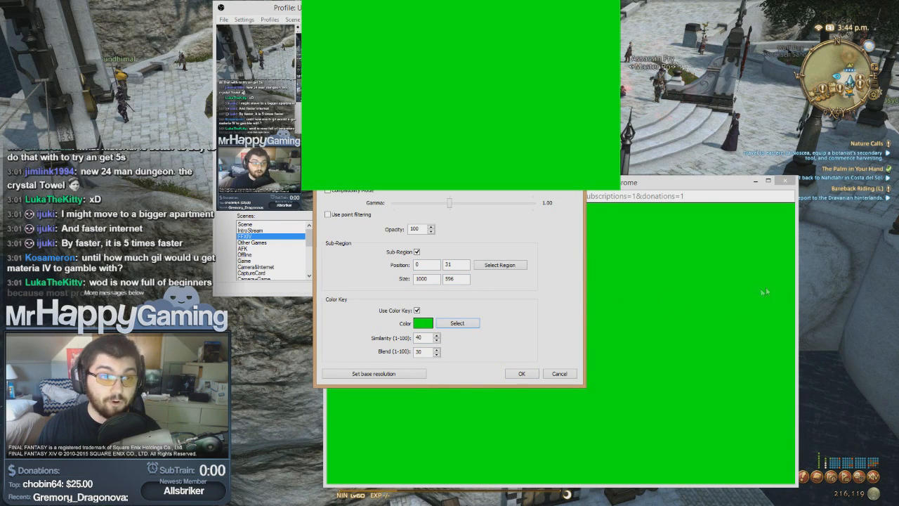
click(733, 276)
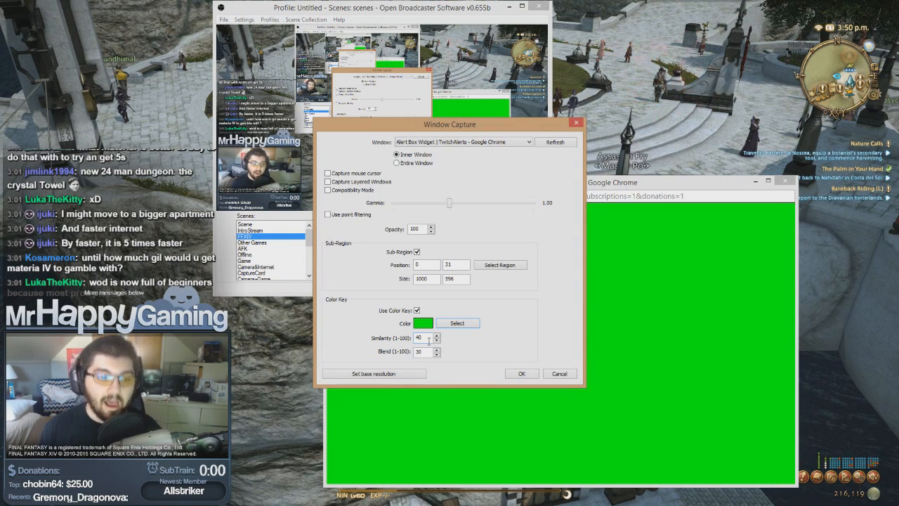
click(521, 372)
Step: Move the Open Broadcaster Software window over the minimap side of the game and briefly show and hide the ¯\_(ツ)_/¯ source
drag(453, 15, 747, 25)
click(664, 252)
scroll(666, 254, down, 1)
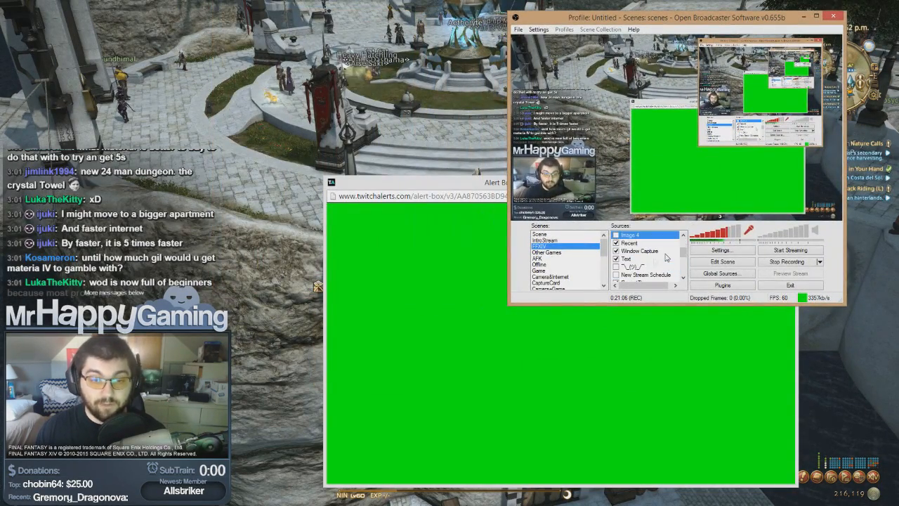
scroll(634, 264, down, 1)
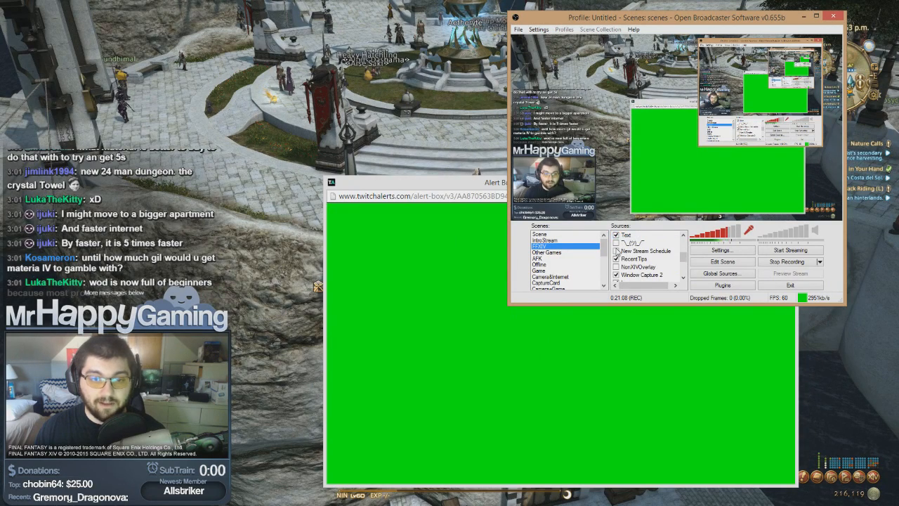
click(616, 243)
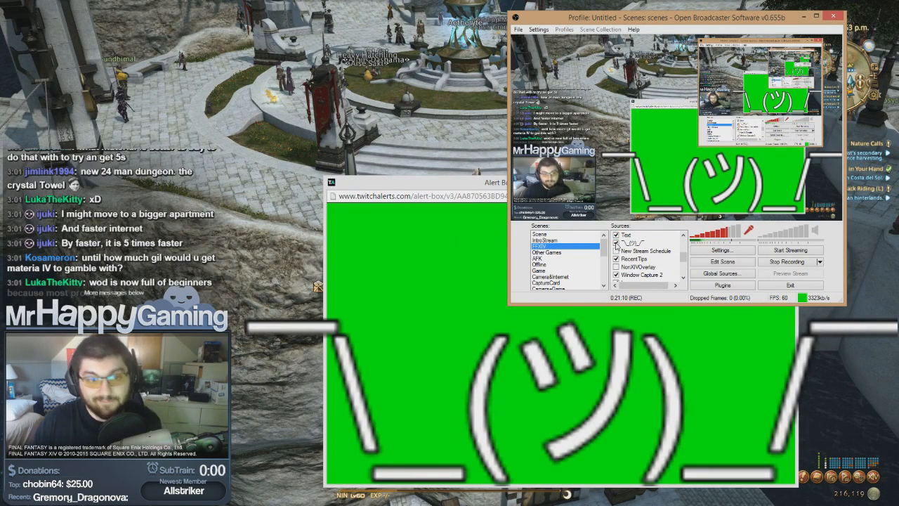
click(615, 243)
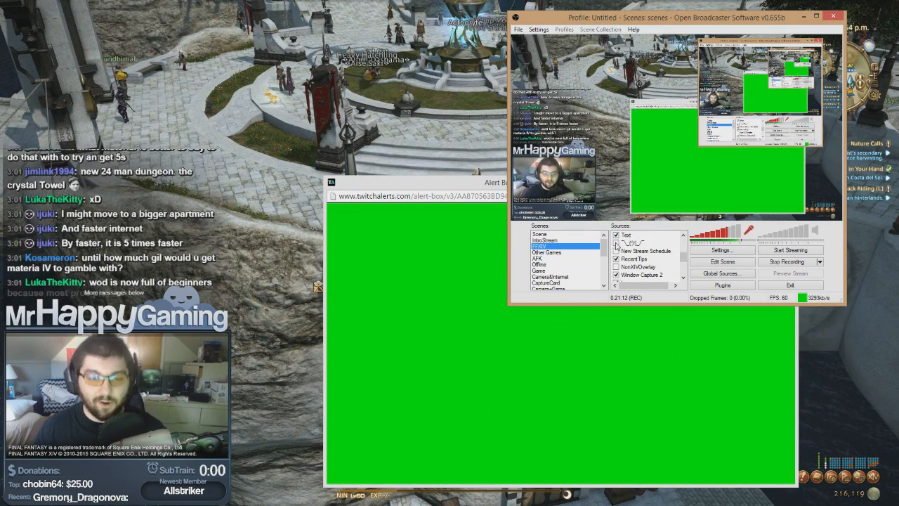
Step: Select the RecentTips source, preview the "Thank you for watching!" scene, and return to the FFXIV scene
click(630, 258)
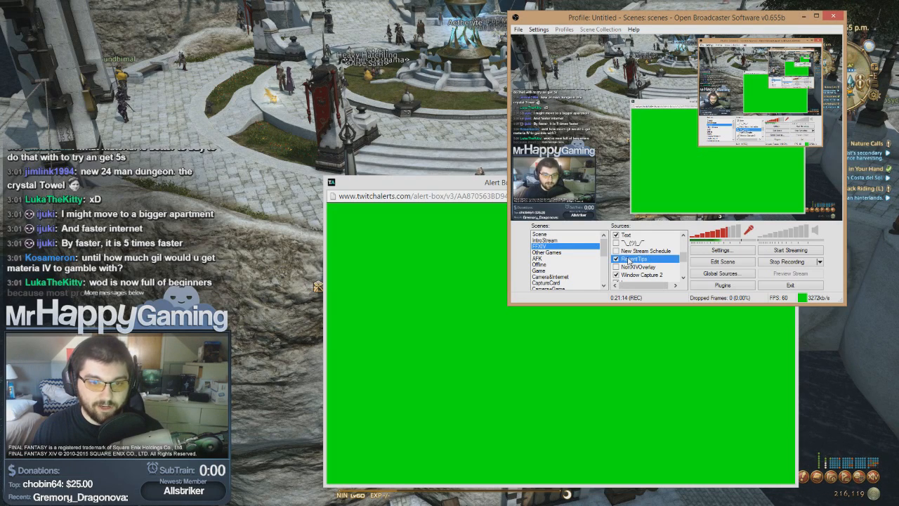
scroll(628, 258, down, 1)
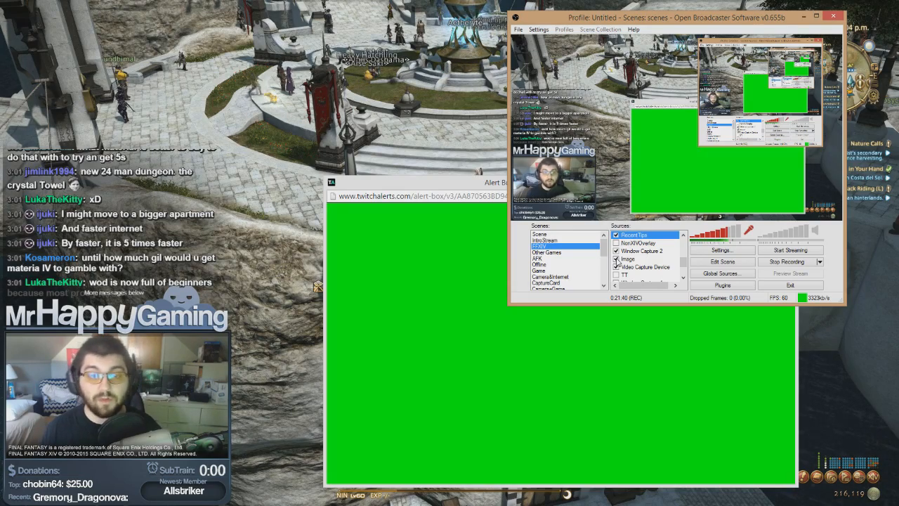
click(556, 240)
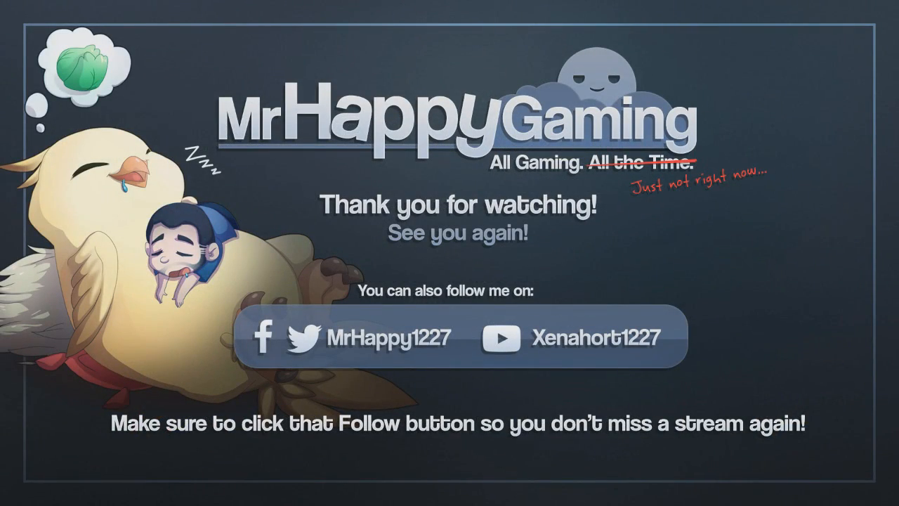
click(560, 246)
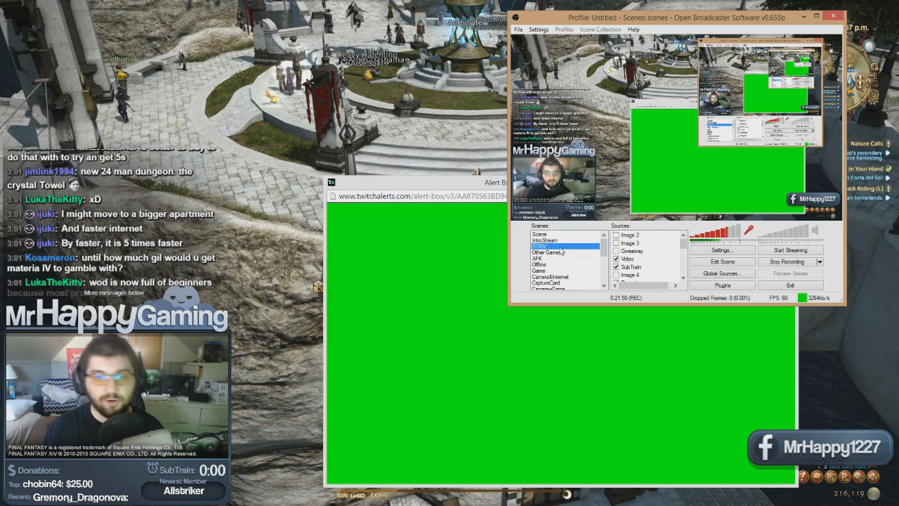
Step: Find the Video Capture Device source in the FFXIV scene and open its properties to review the webcam settings
click(631, 267)
scroll(630, 267, down, 3)
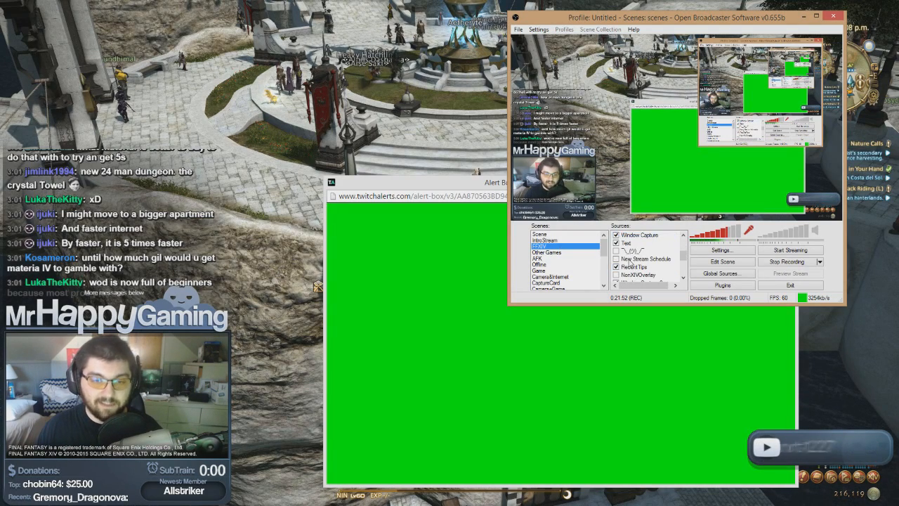
scroll(630, 264, down, 1)
scroll(630, 266, down, 1)
click(636, 250)
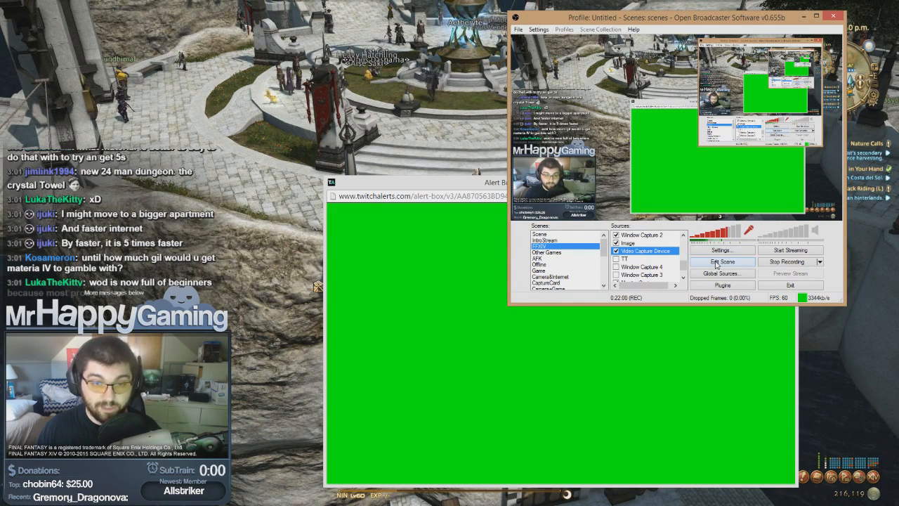
right_click(630, 251)
click(649, 316)
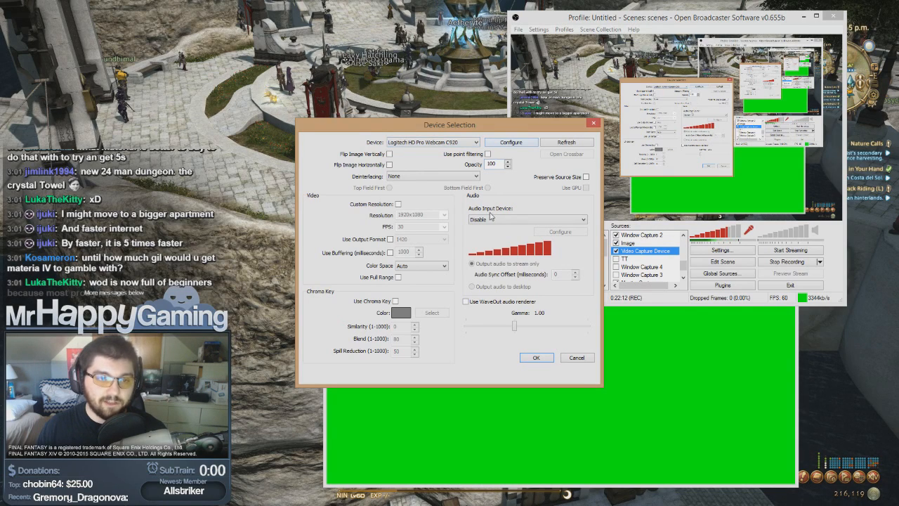
Step: Apply 1000 ms buffering to the Video Capture Device webcam, reopen its properties, and turn the buffering off again
click(389, 252)
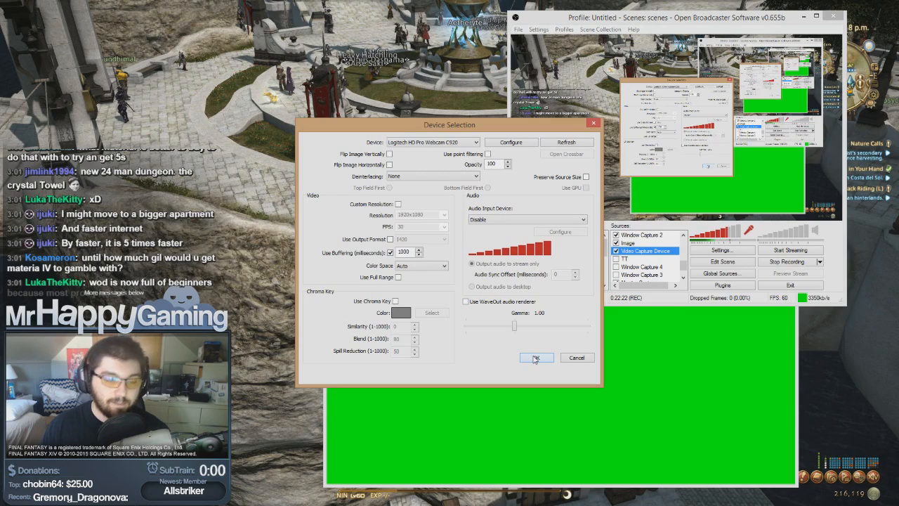
click(534, 358)
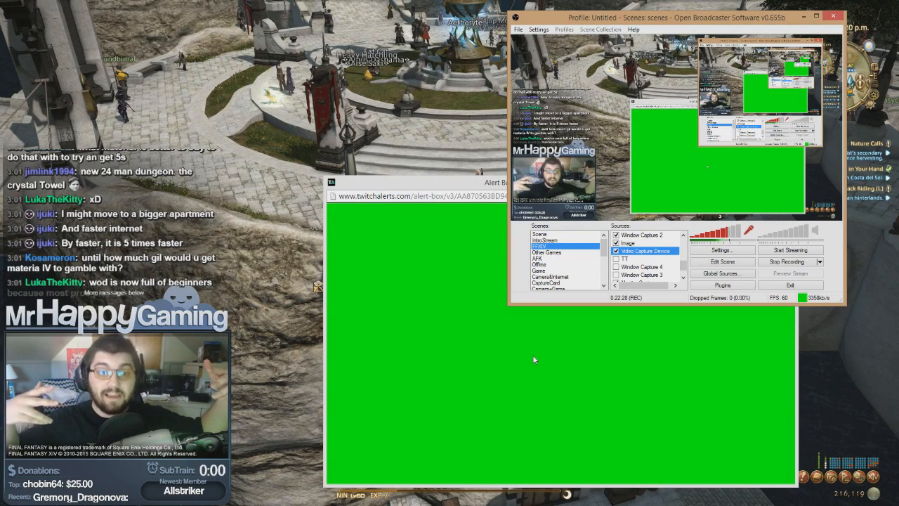
right_click(646, 251)
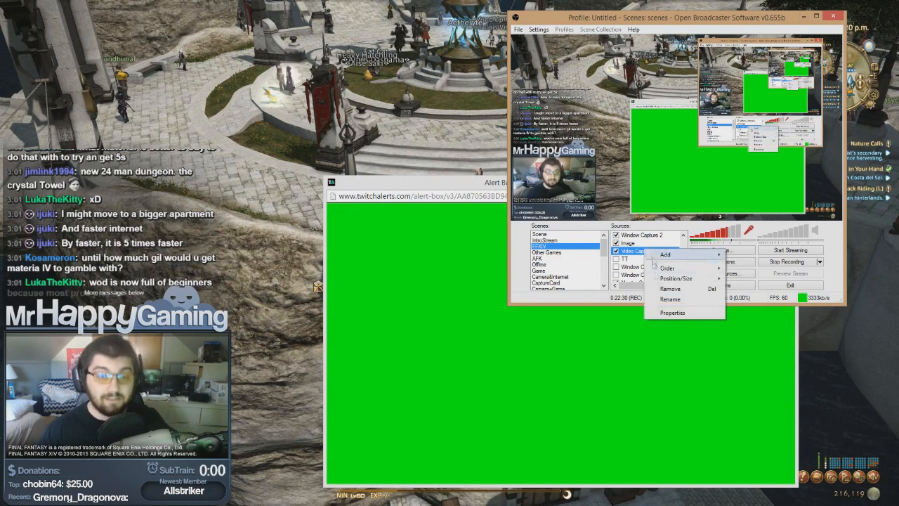
click(674, 312)
click(389, 252)
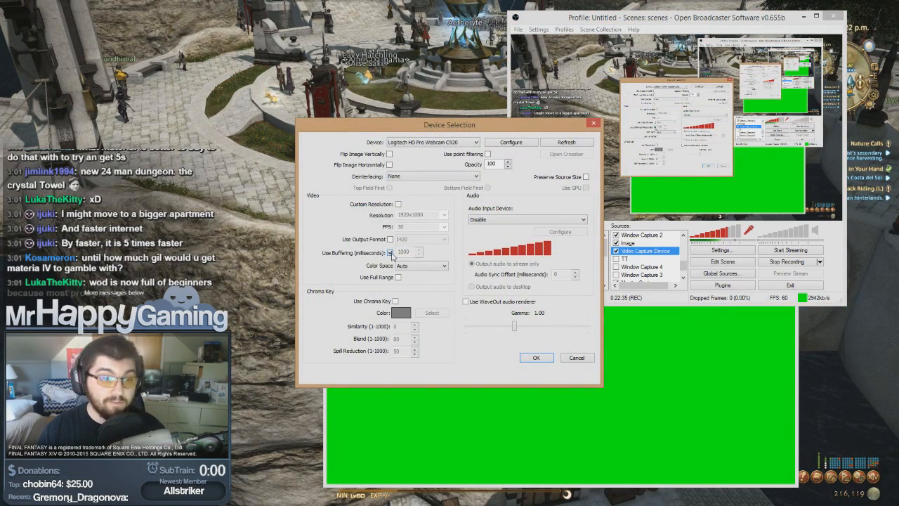
click(534, 358)
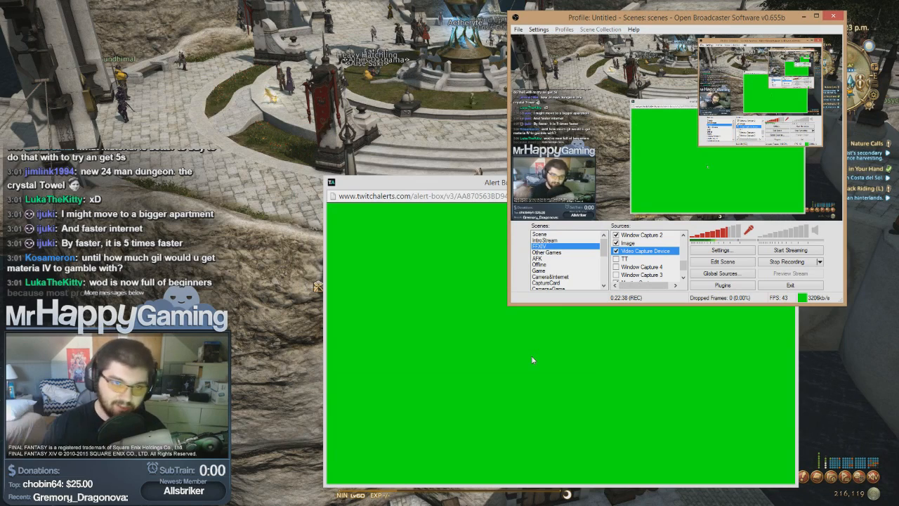
Step: Select the Game Capture source in the FFXIV scene and toggle Monitor Capture off and back on to compare both captures
click(643, 267)
scroll(644, 271, down, 1)
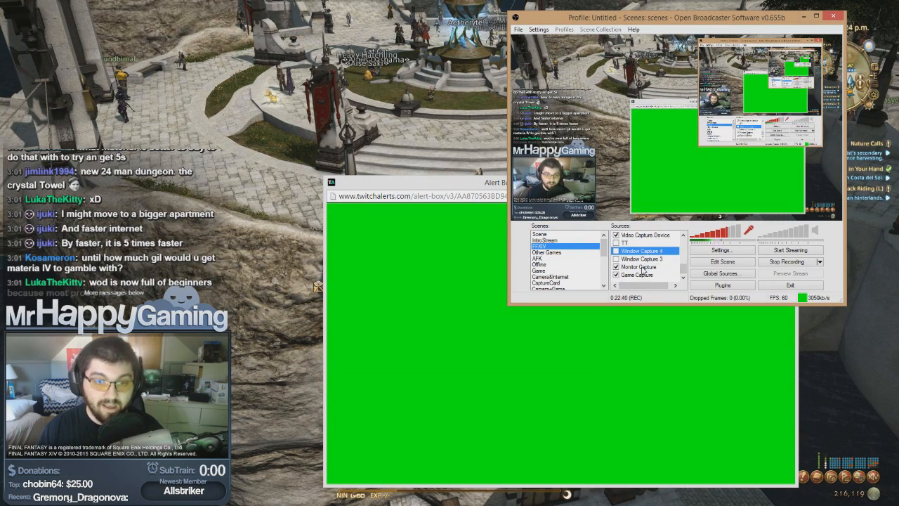
click(626, 275)
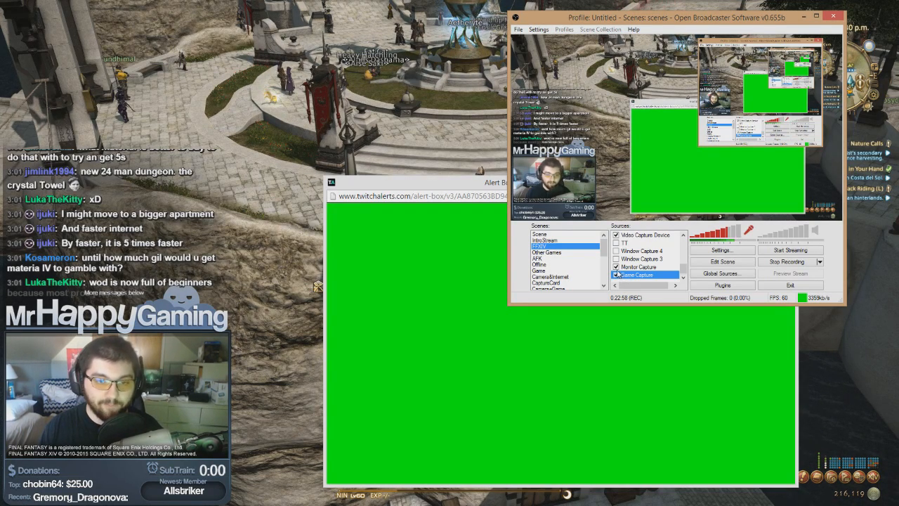
click(616, 269)
click(616, 269)
click(617, 269)
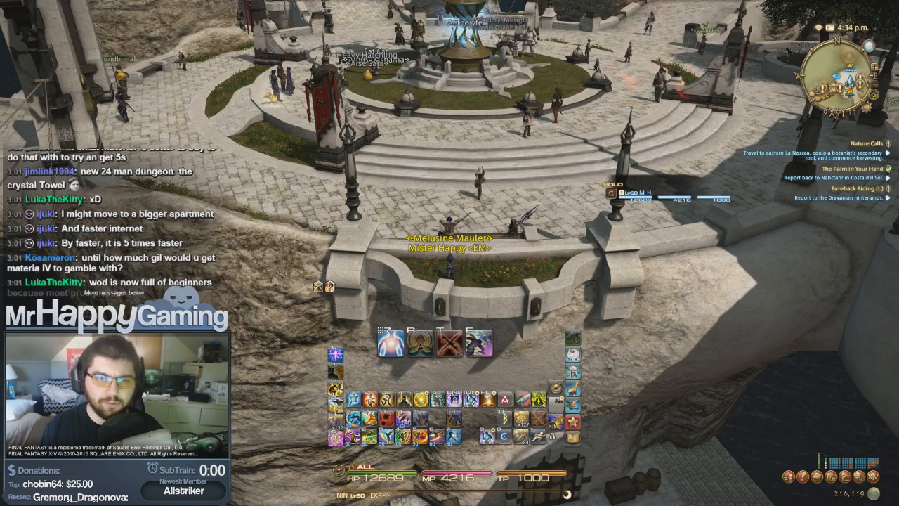
click(617, 268)
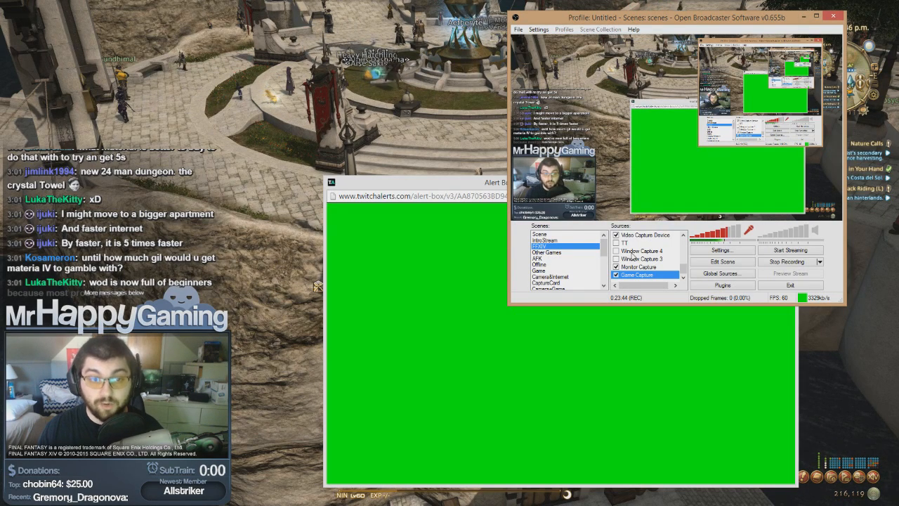
Step: Browse the FFXIV scene's source list to the Image, Giveaway, Video and SubTrain entries
scroll(632, 256, down, 4)
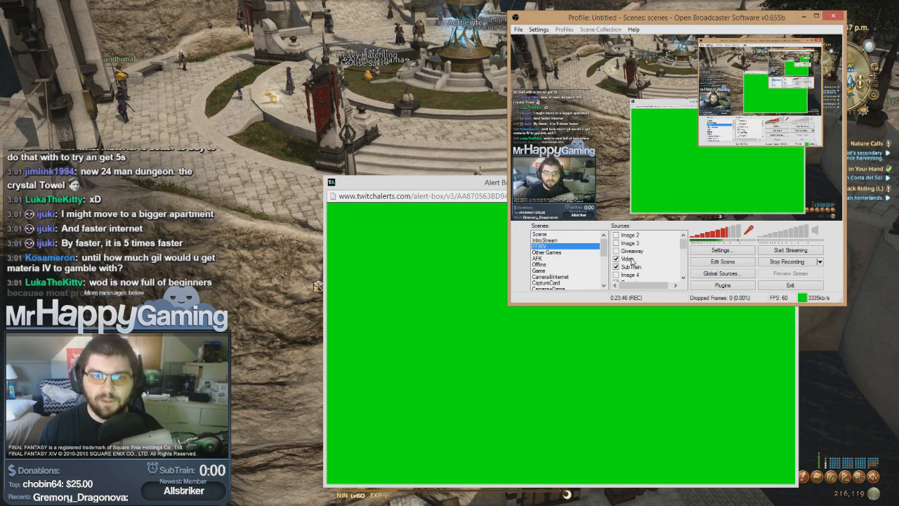